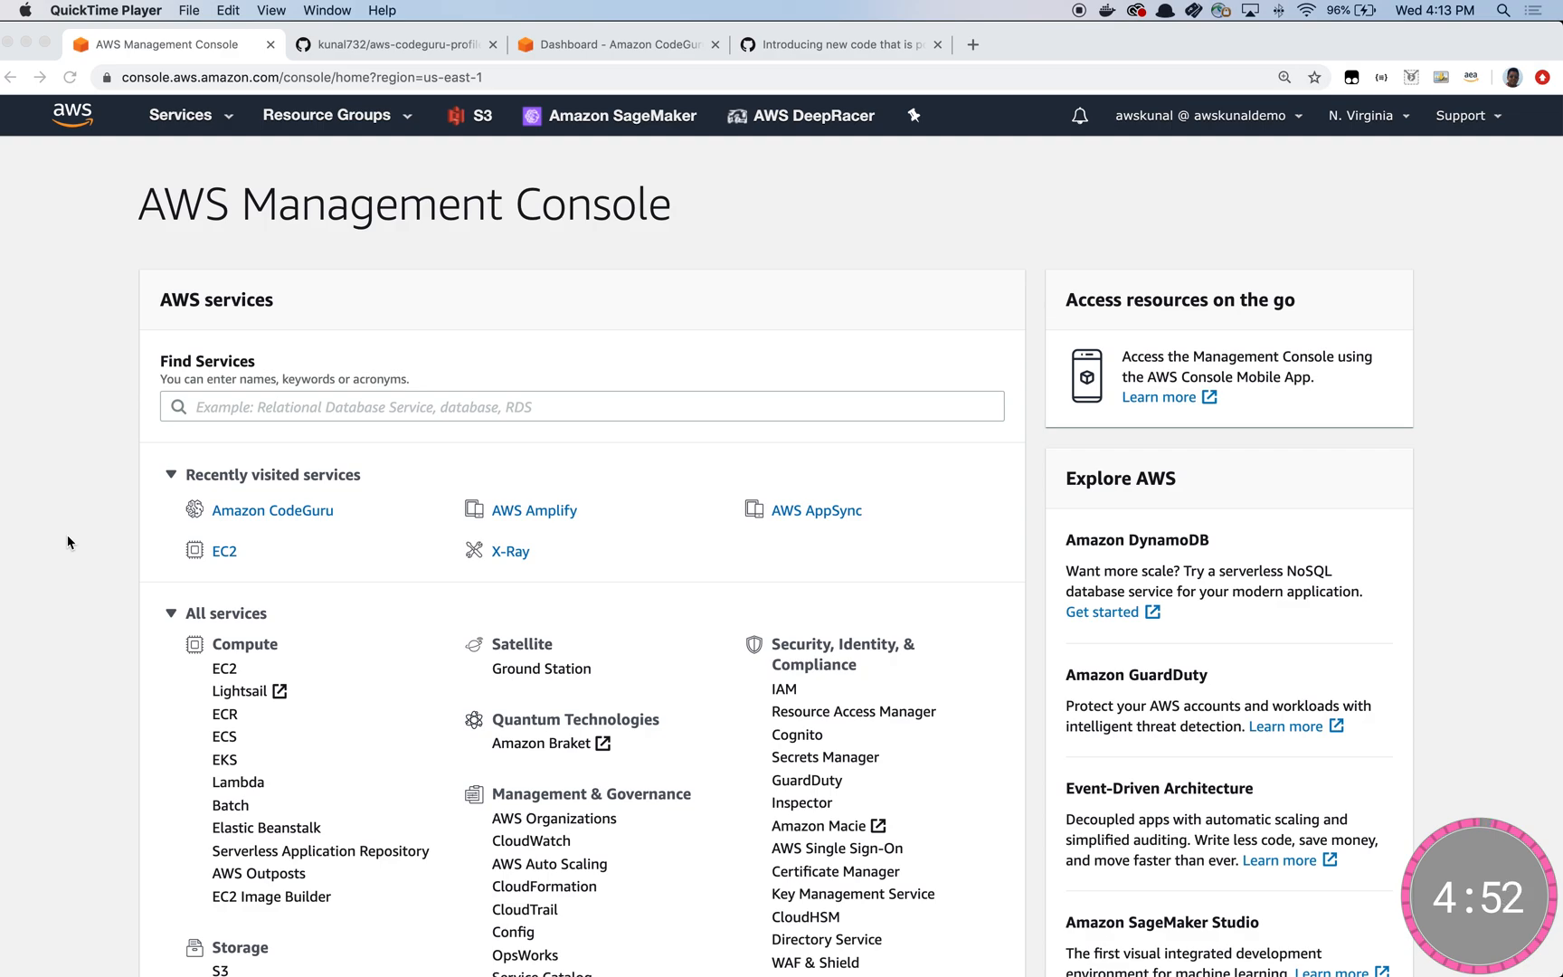
# Open Amazon CodeGuru from the Machine Learning services and go to its home page
pyautogui.click(250, 416)
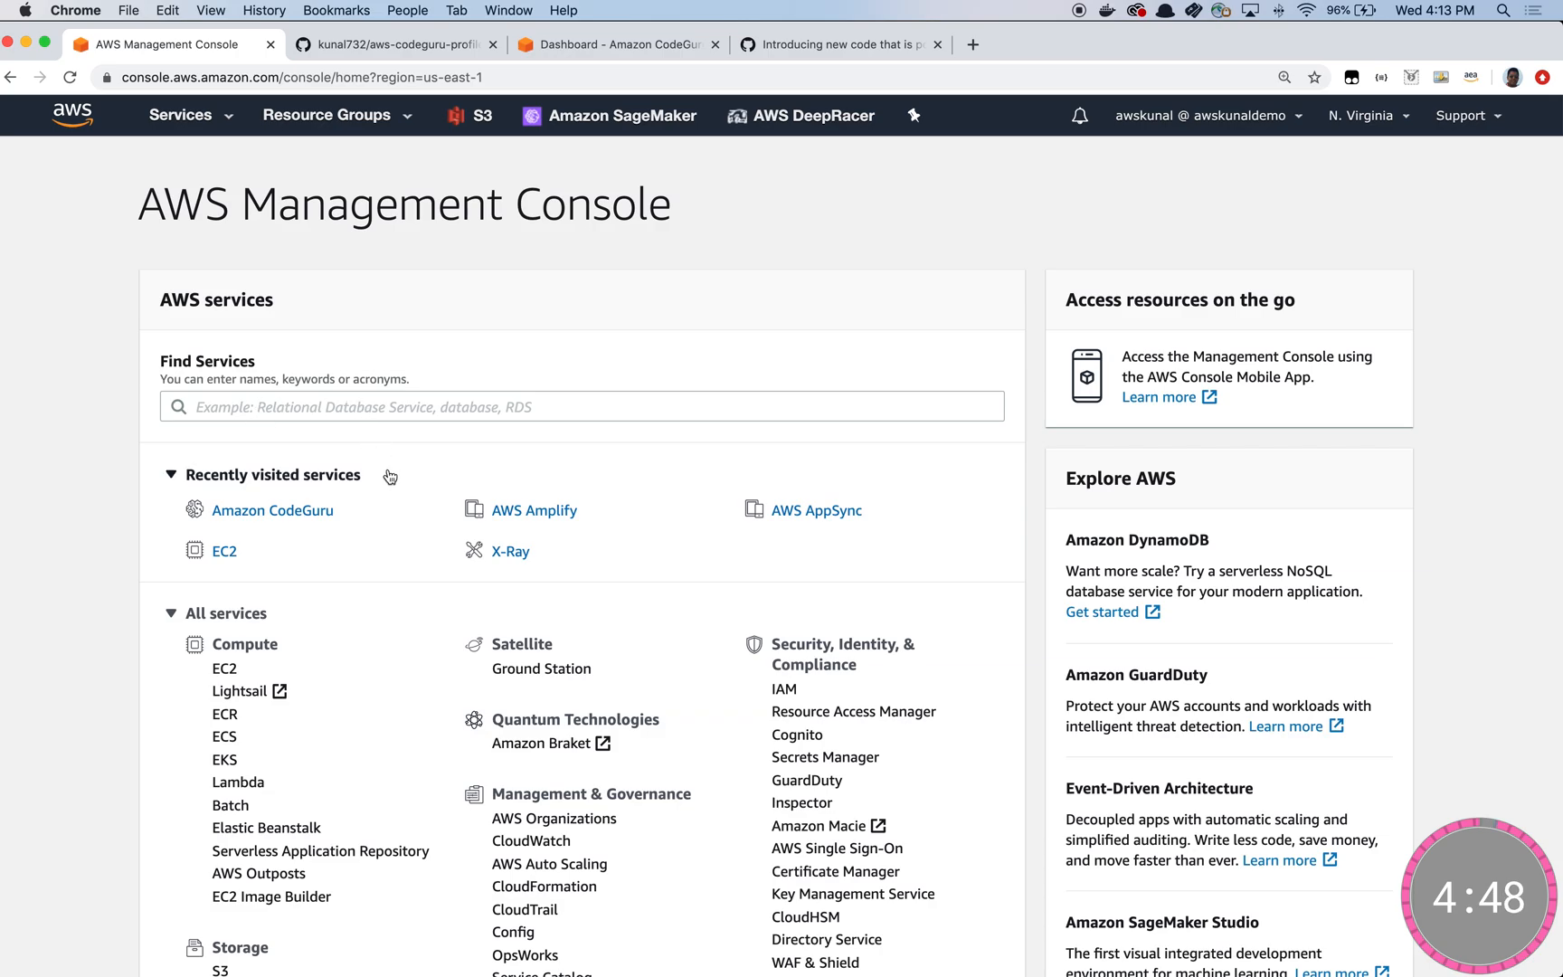
pyautogui.scroll(-3, 447, 566)
pyautogui.scroll(-14, 447, 566)
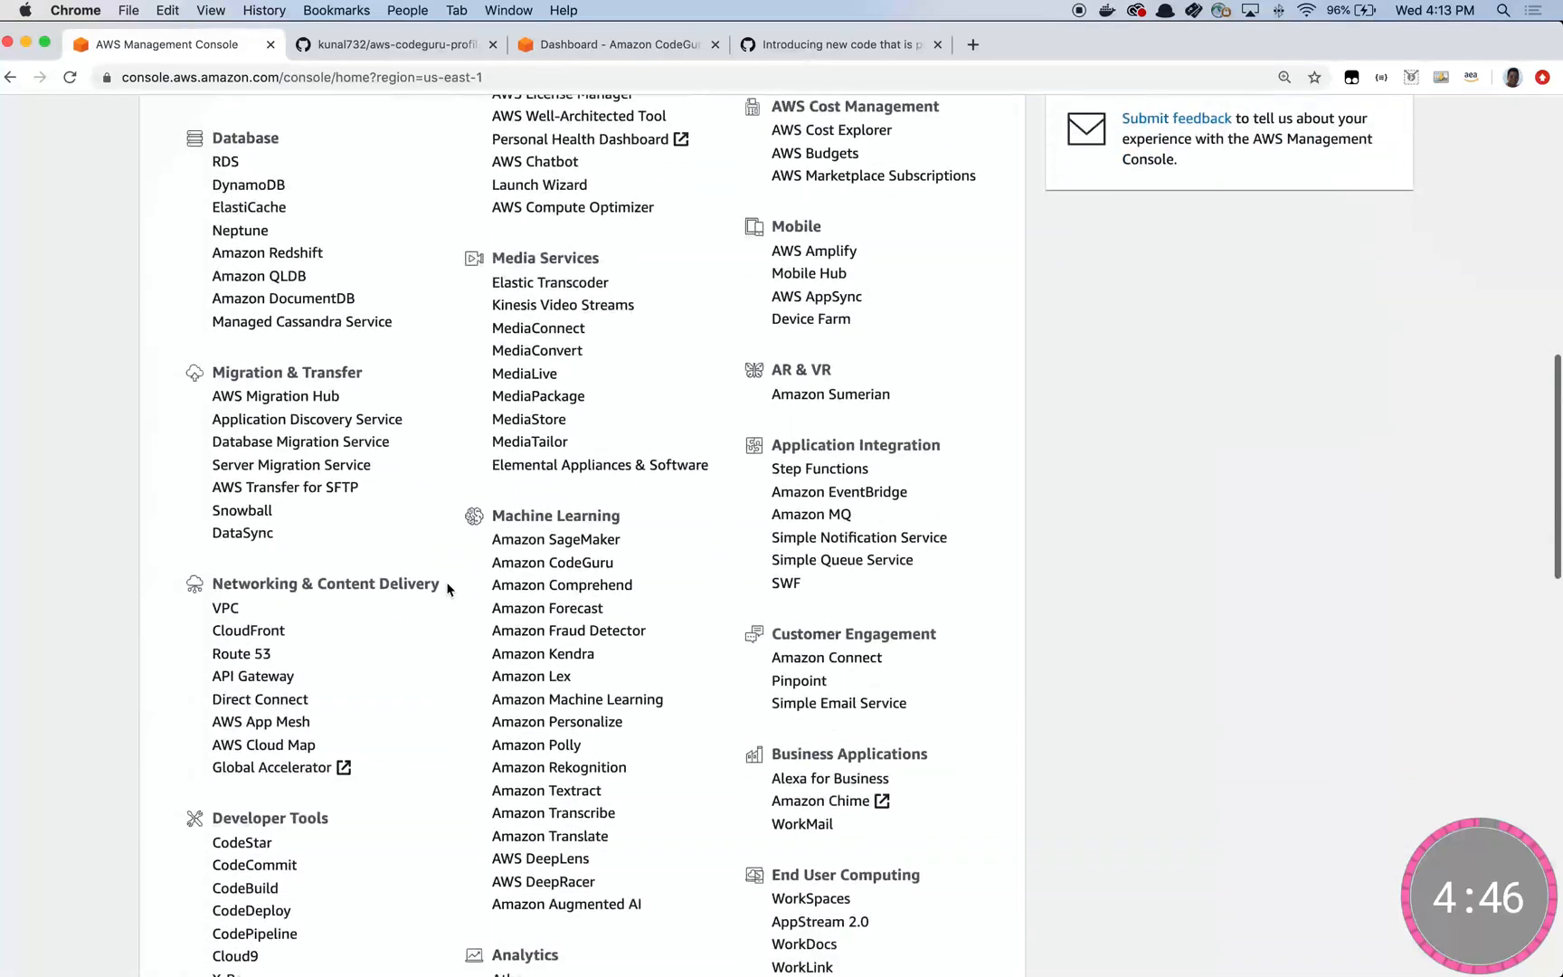
pyautogui.click(531, 565)
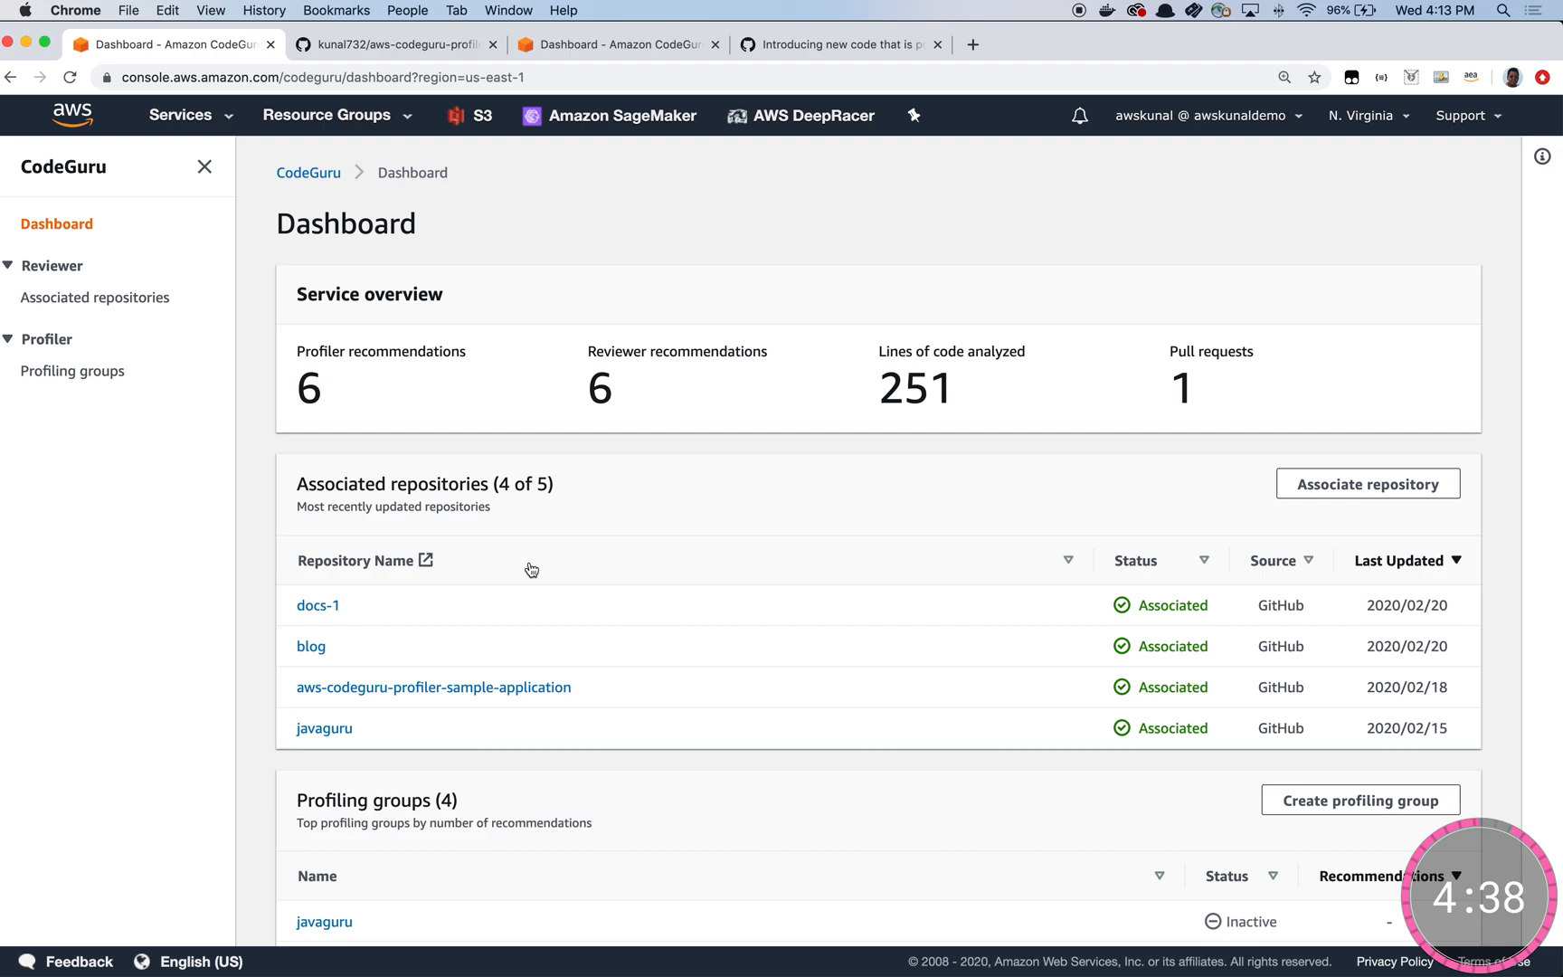
pyautogui.click(78, 175)
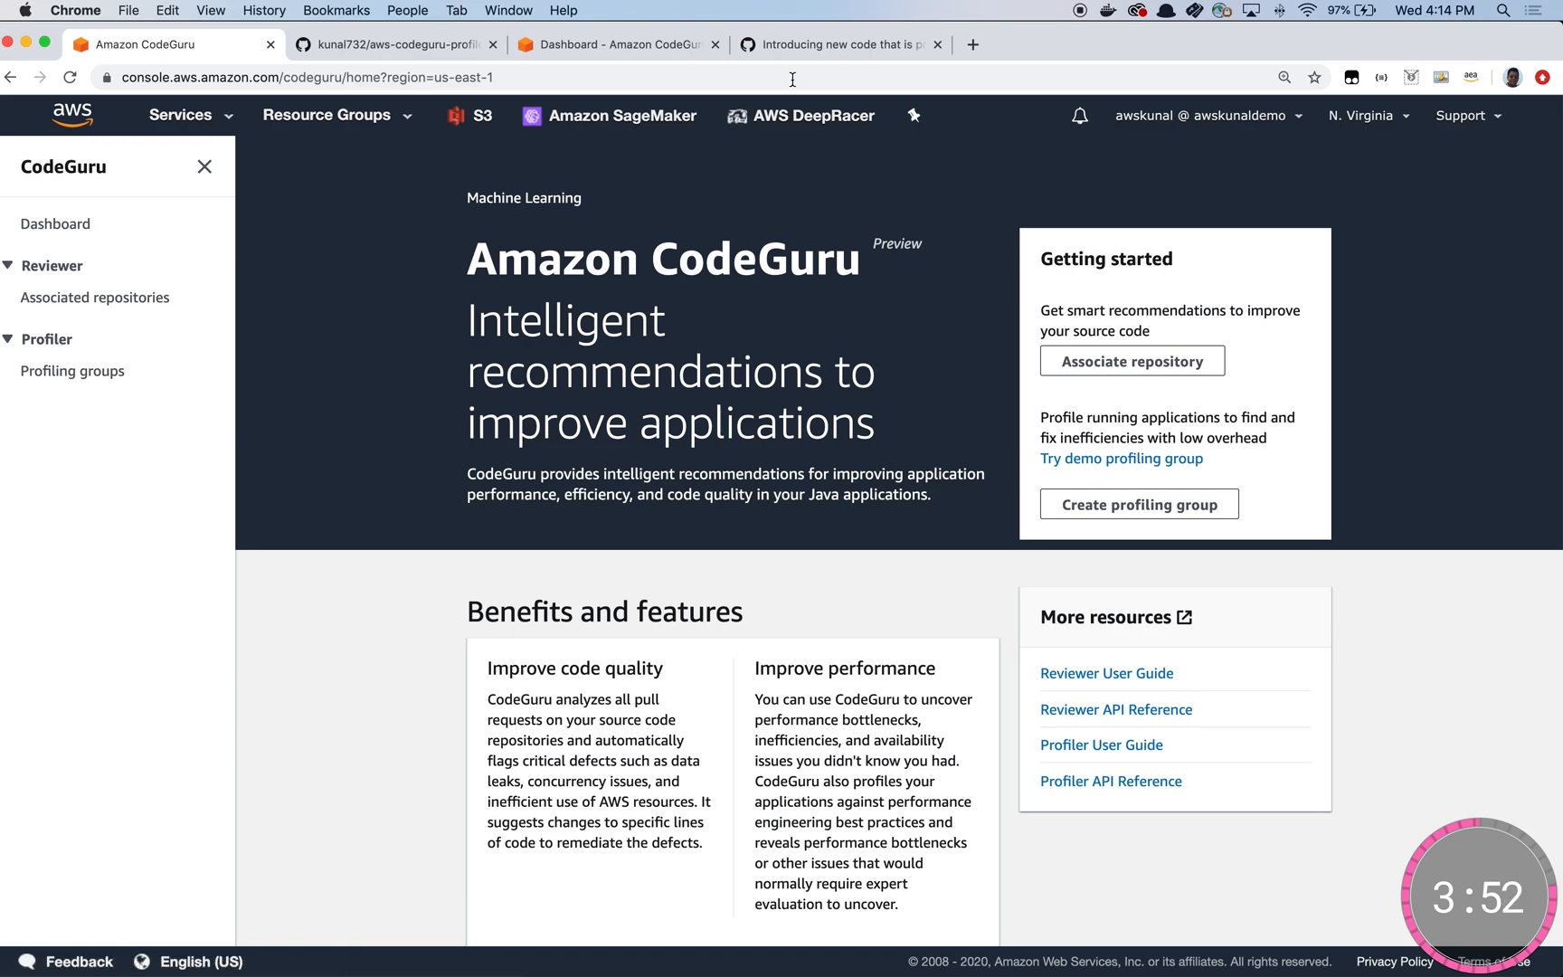
# Start a repository association with GitHub as the connected source provider and choose aws-codeguru-profiler-sample-application as the repository location
pyautogui.click(1094, 359)
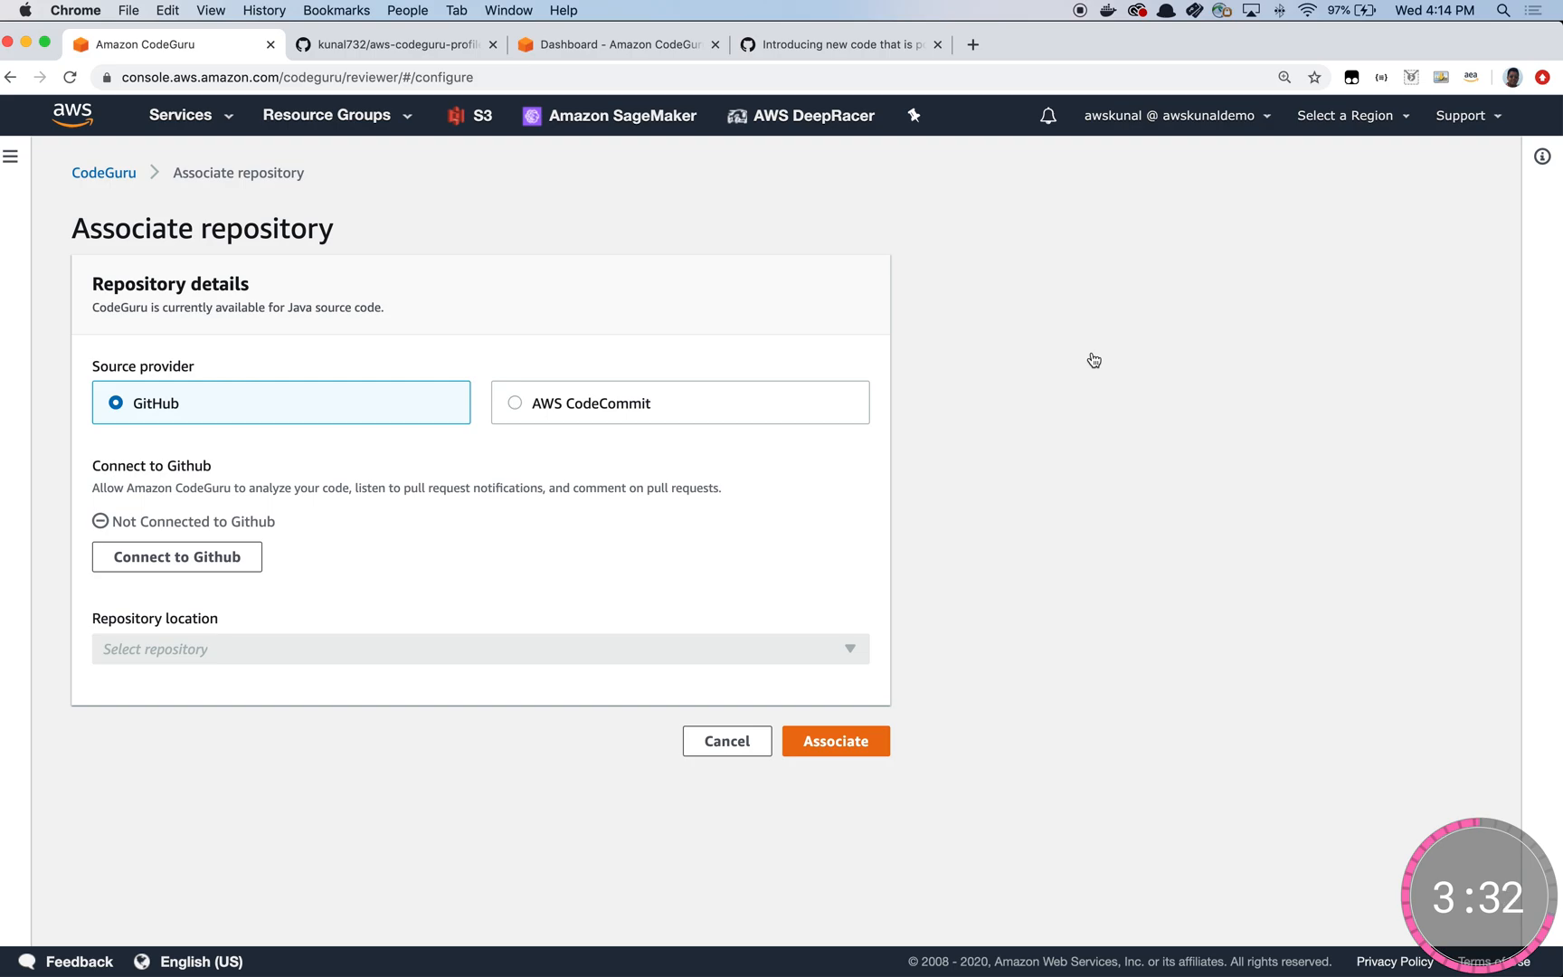
pyautogui.click(217, 558)
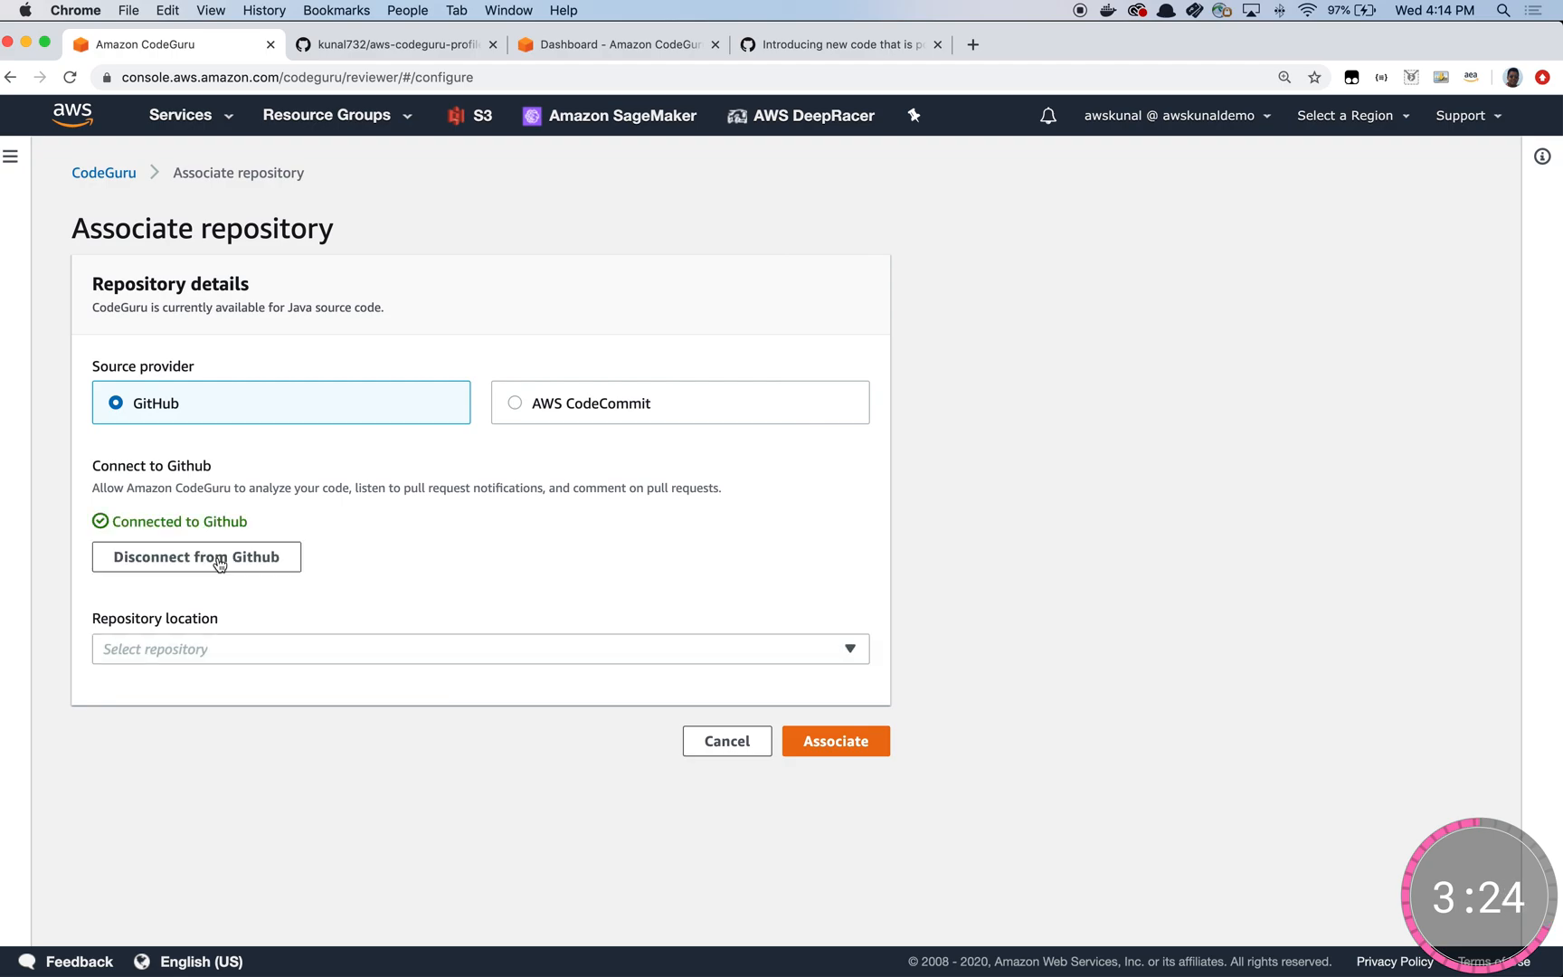
pyautogui.click(245, 648)
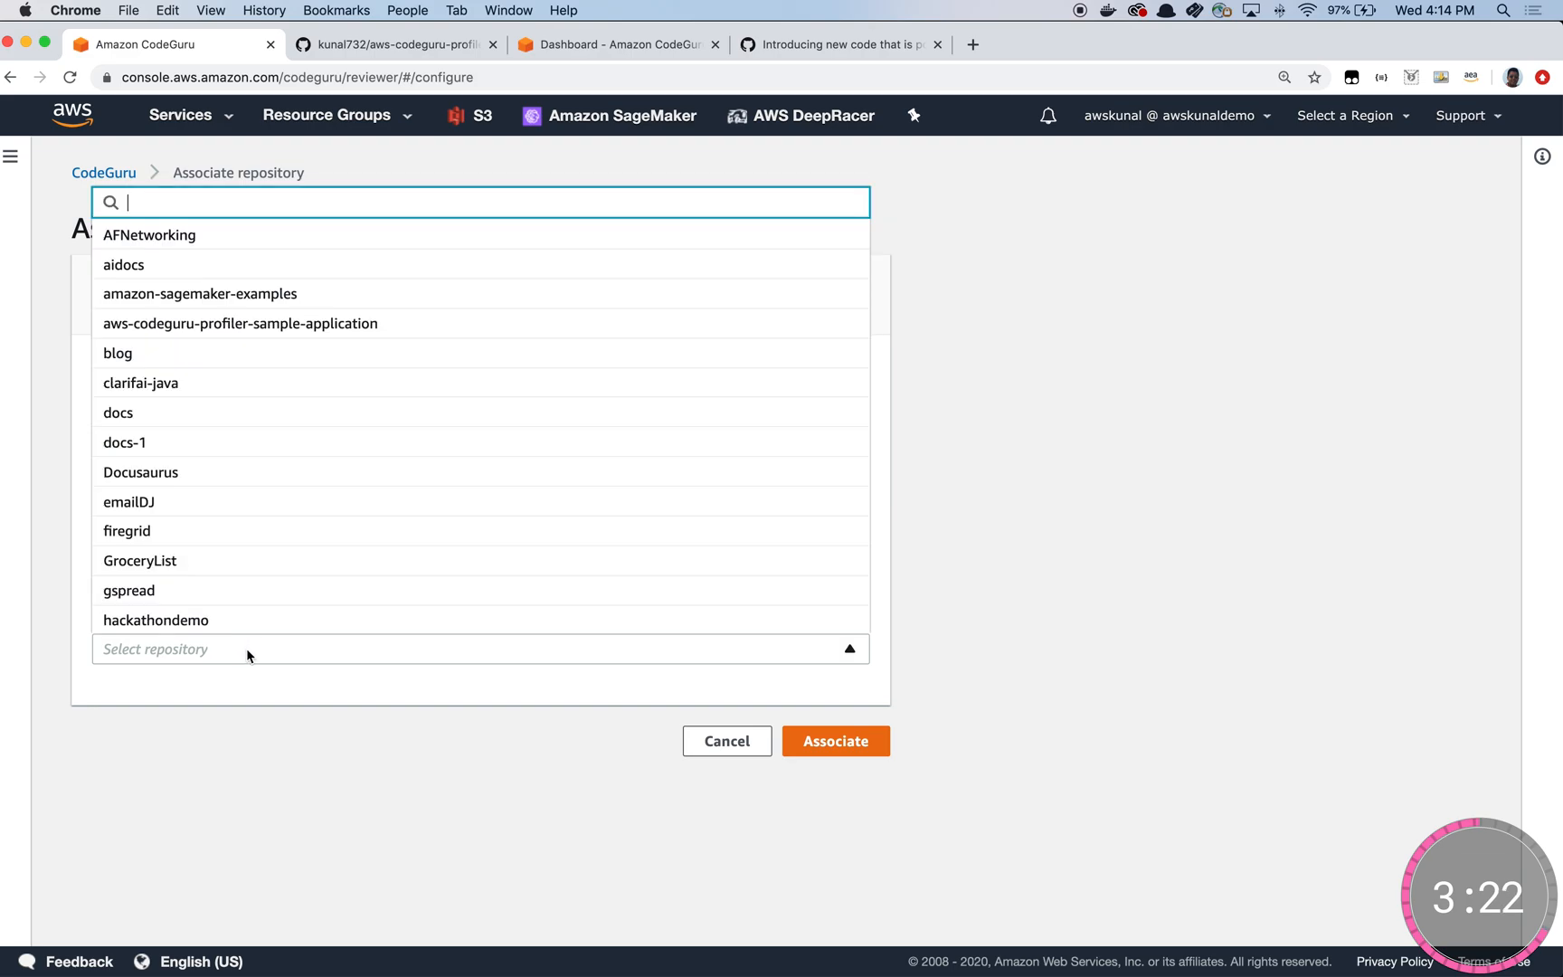
pyautogui.click(126, 333)
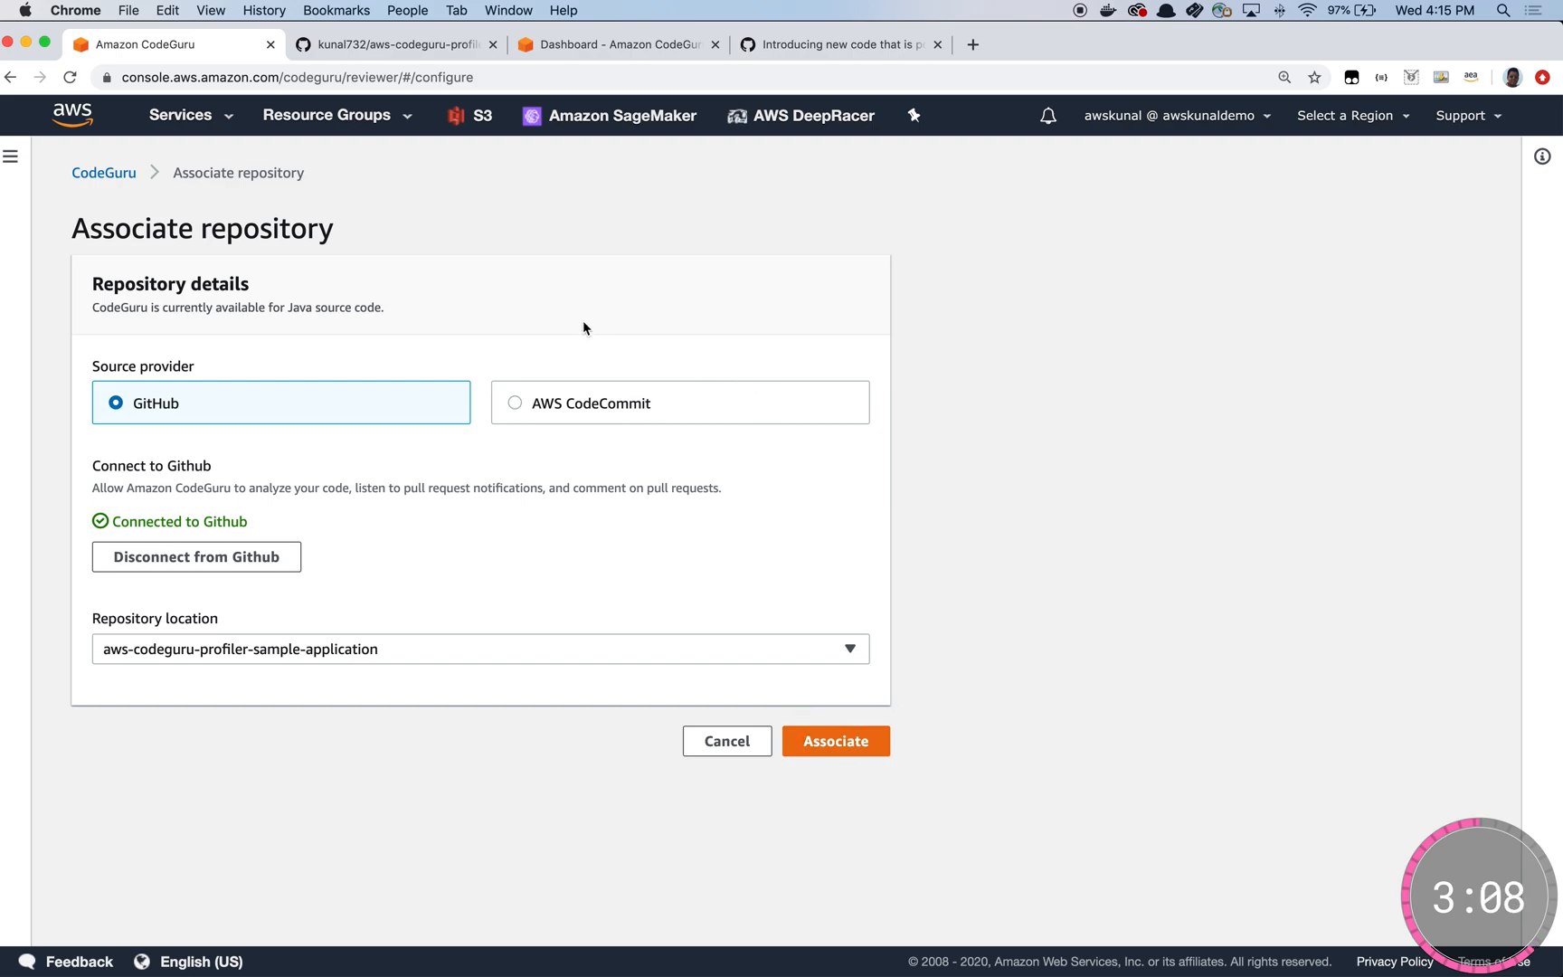
# Look over the sample application's GitHub repository and open its pull request "Introducing new code that is potentially thread unsafe and inefficient"
pyautogui.click(375, 44)
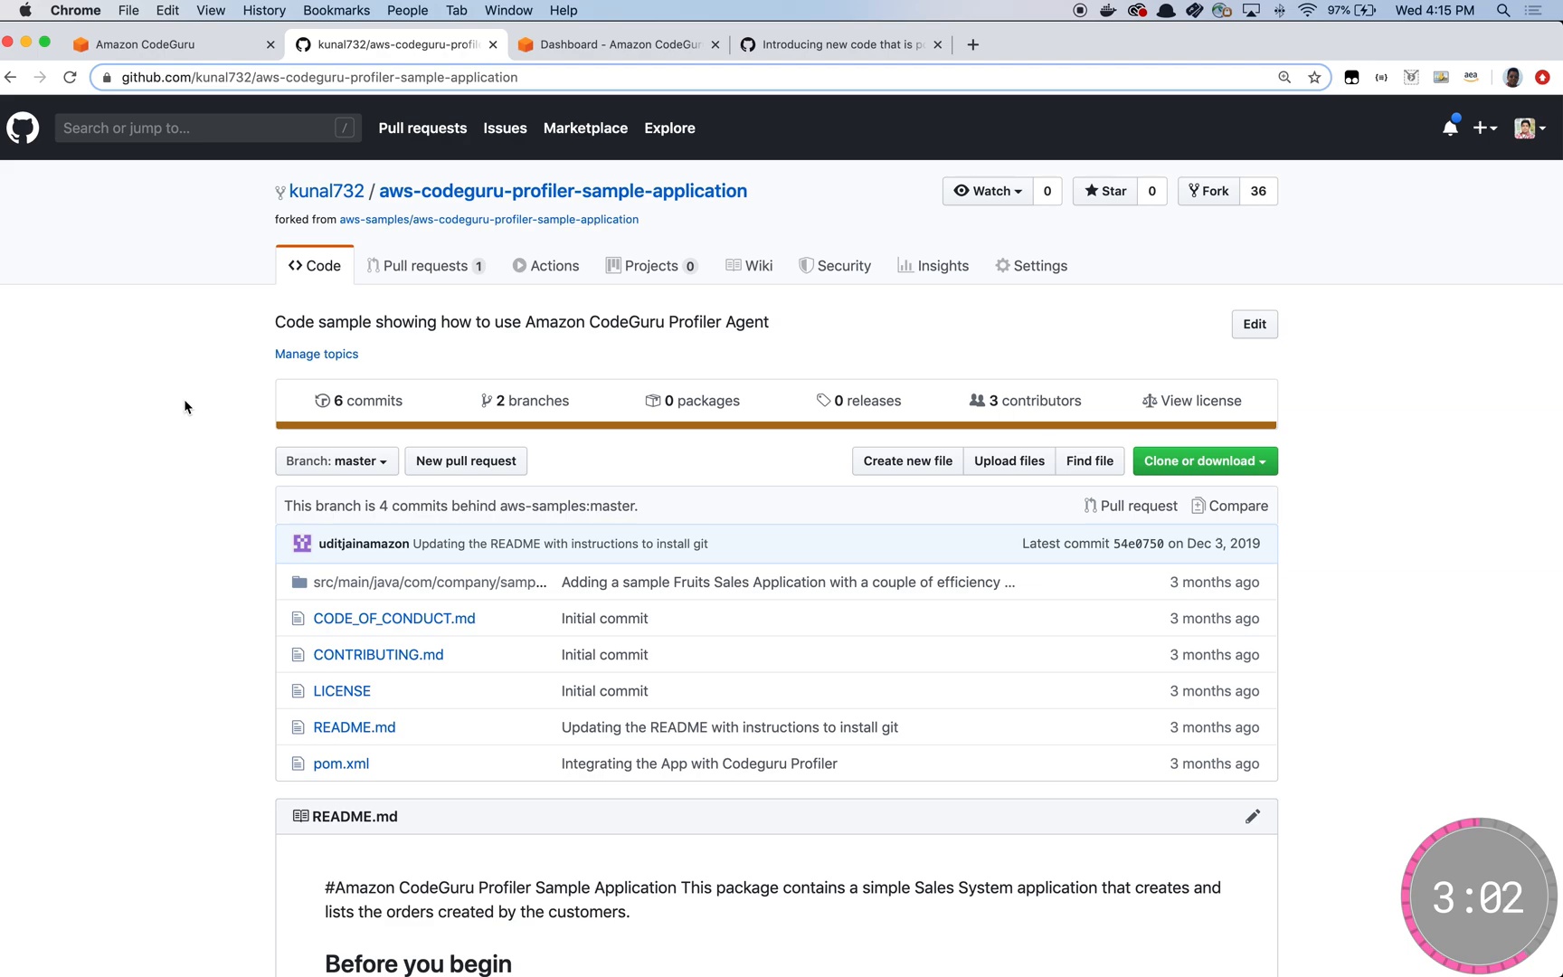
pyautogui.scroll(-5, 170, 511)
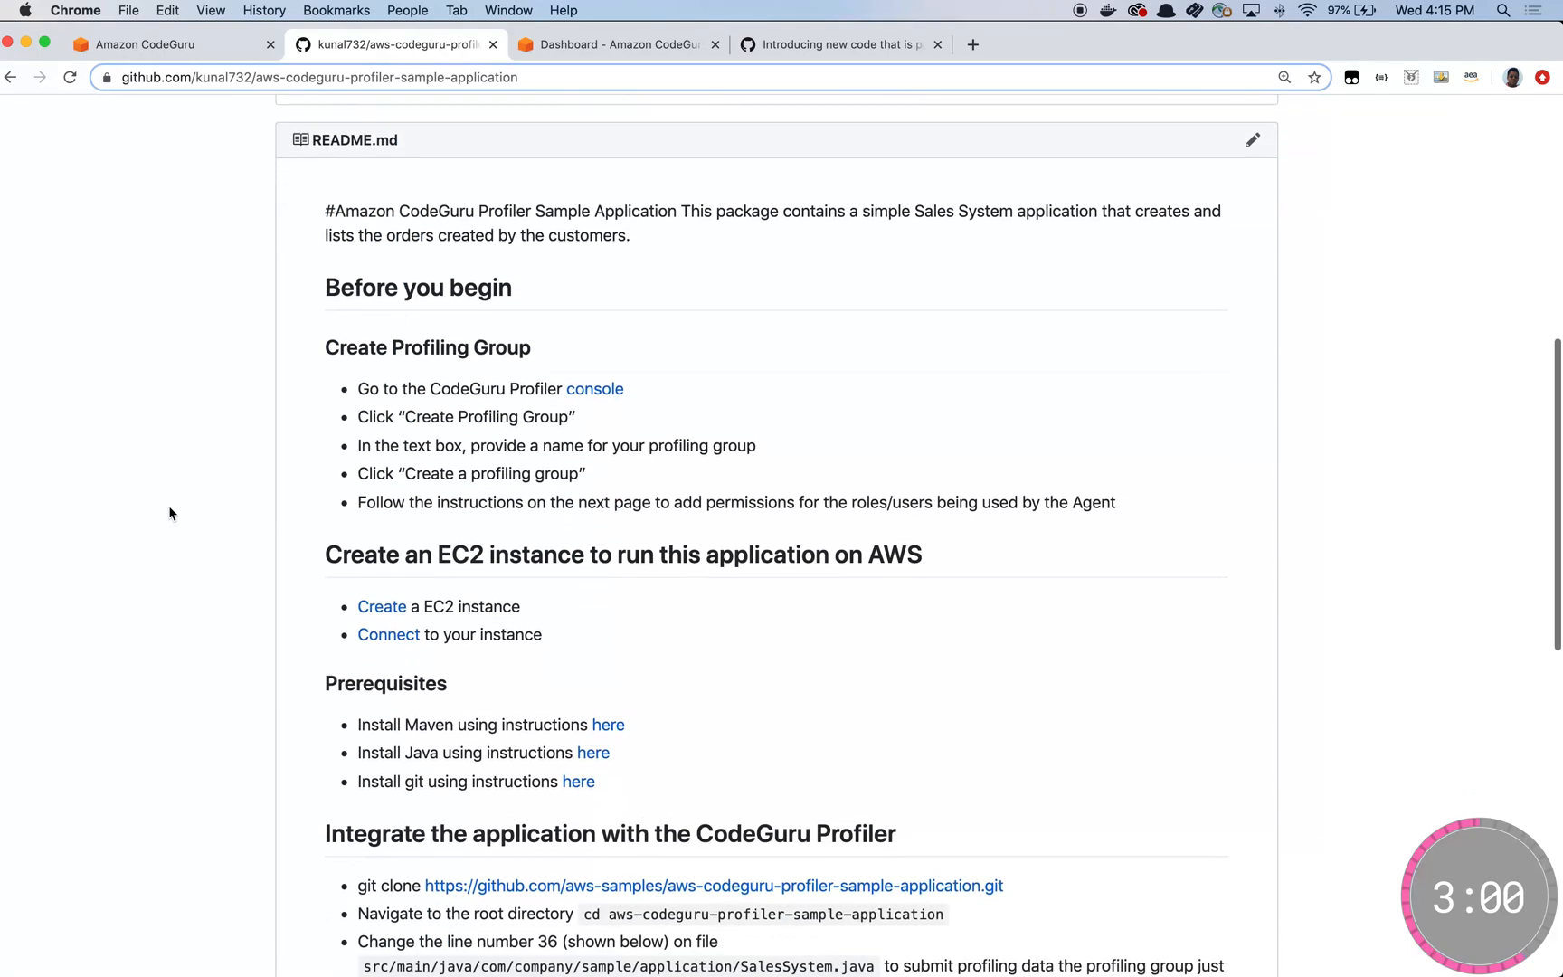
pyautogui.scroll(2, 169, 513)
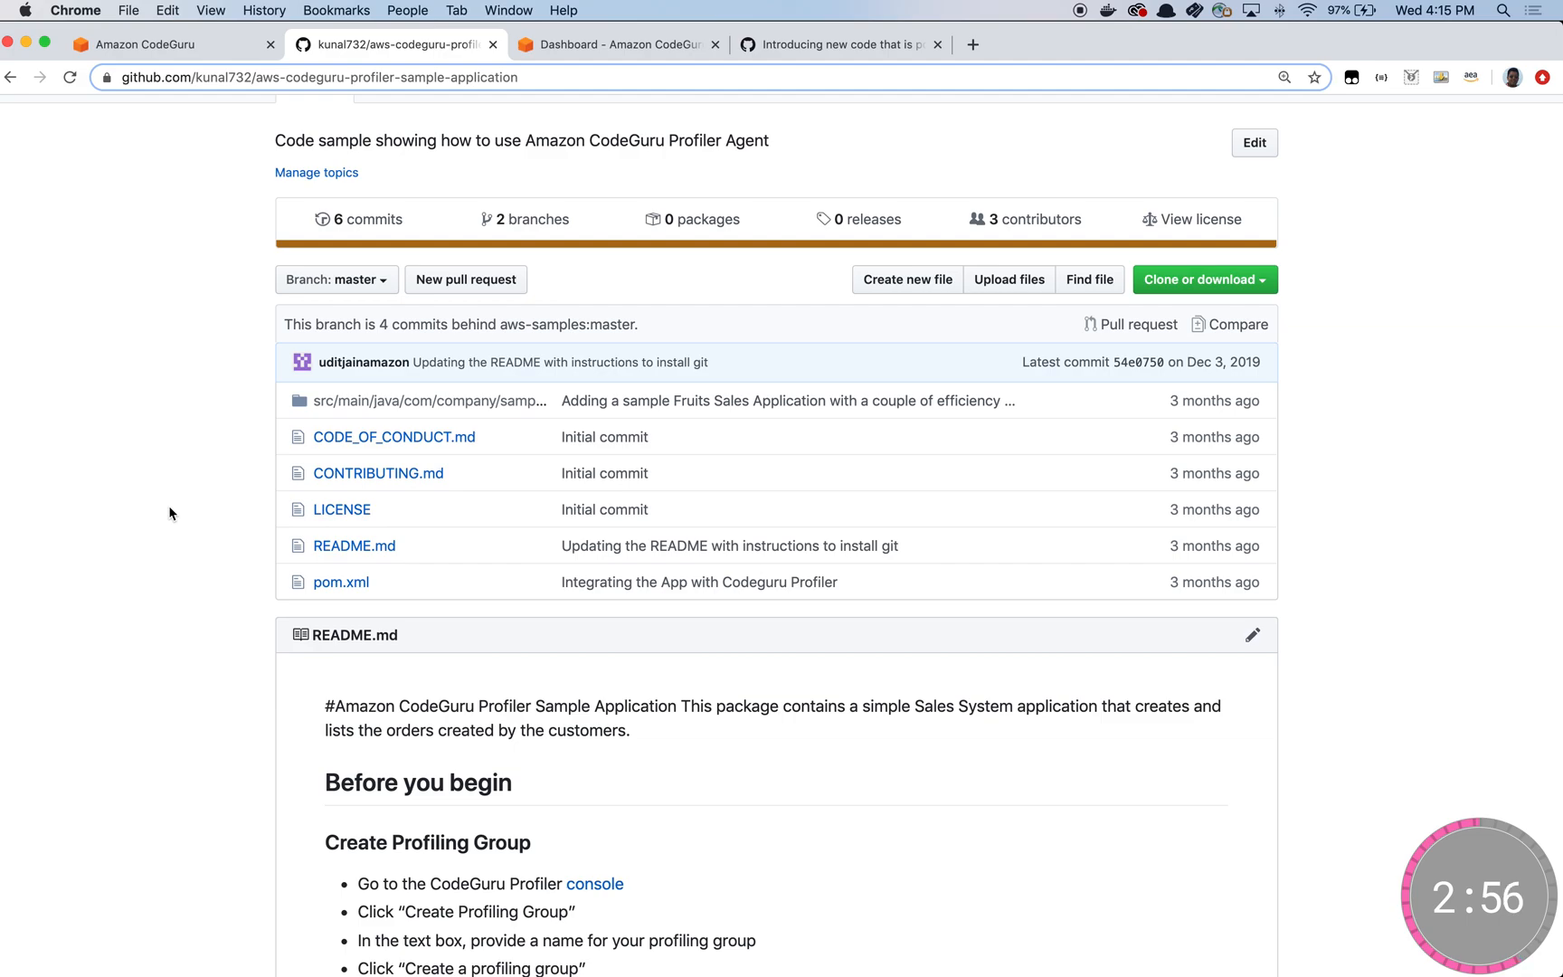
pyautogui.scroll(2, 169, 513)
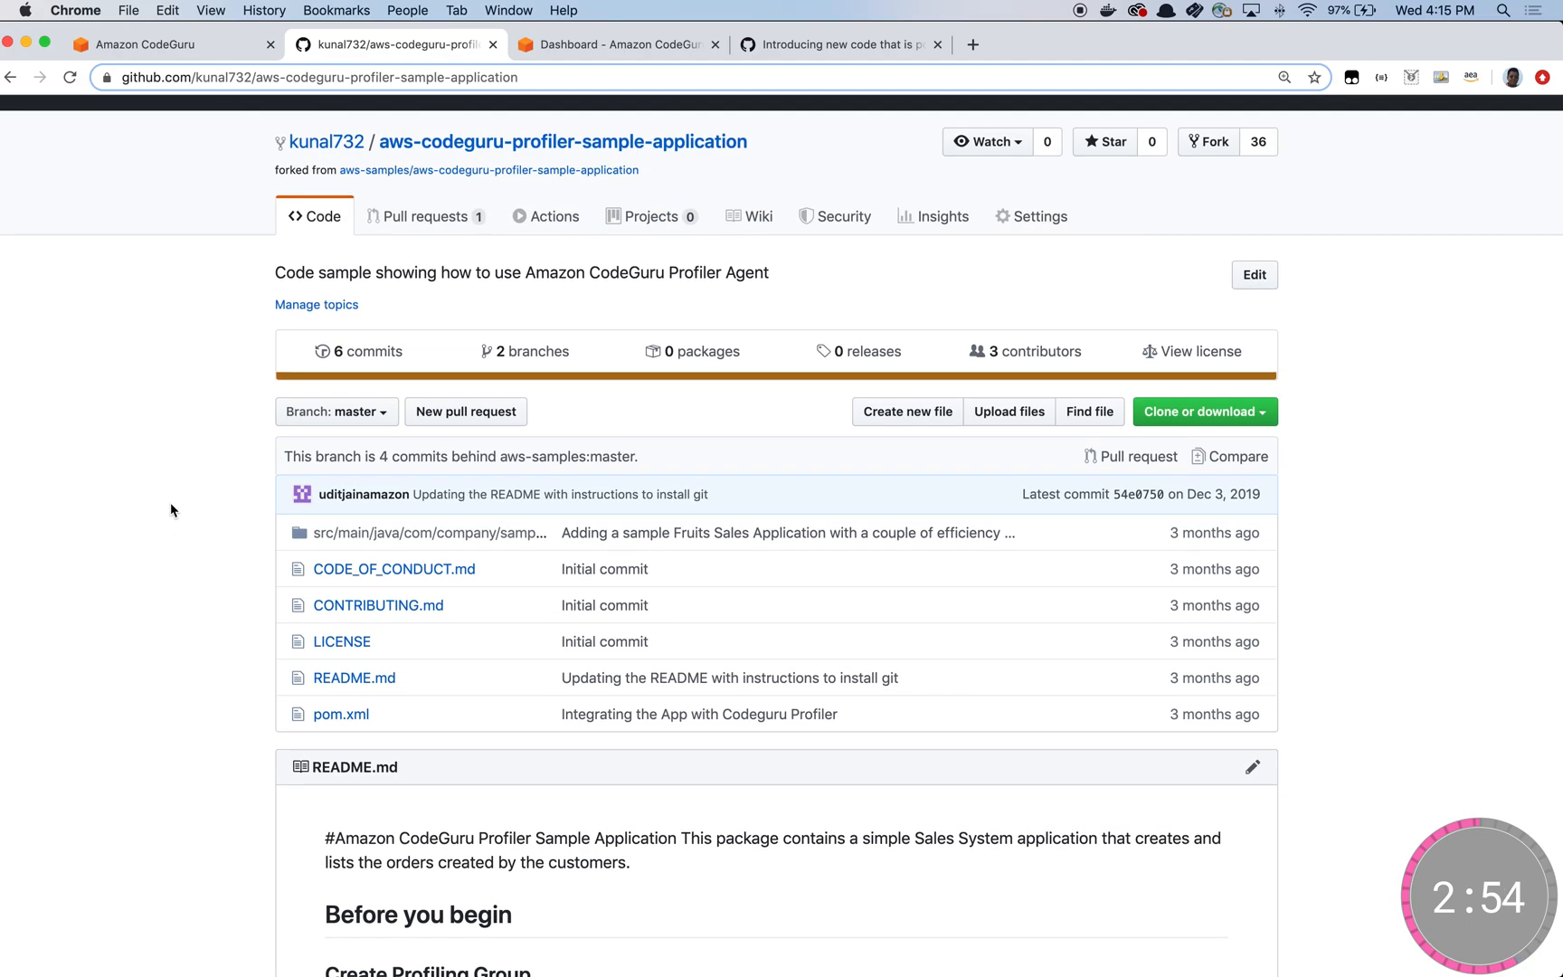
pyautogui.click(407, 219)
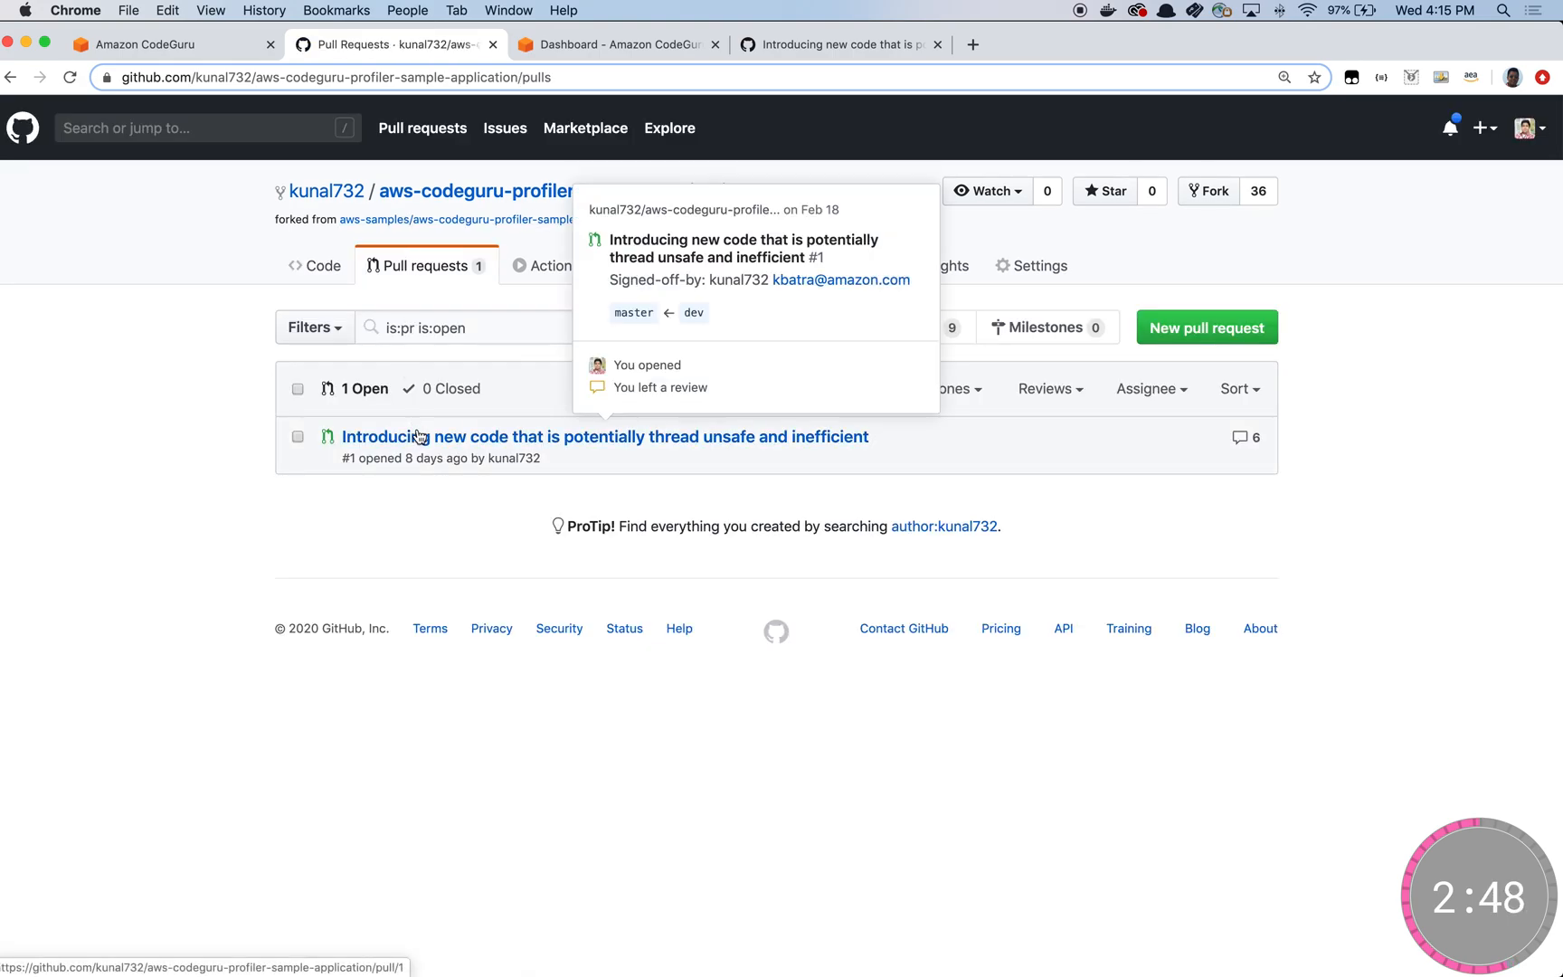
pyautogui.click(420, 436)
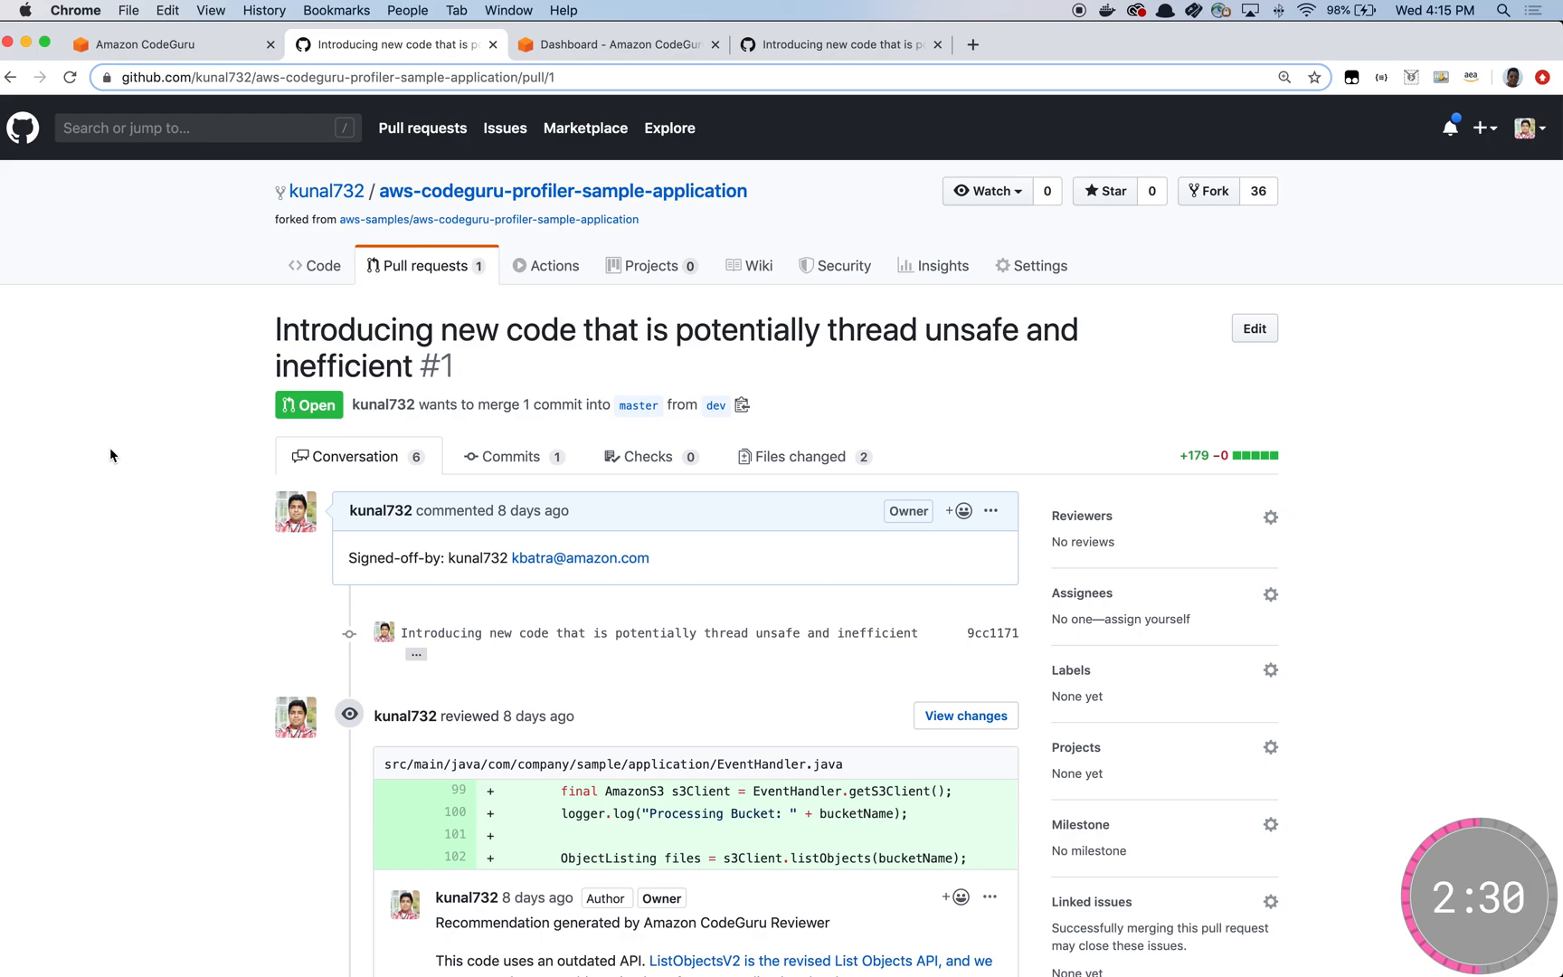
# Read the CodeGuru Reviewer recommendations on EventHandler.java and CreateOrderThread.java in the pull request conversation
pyautogui.scroll(-5, 111, 447)
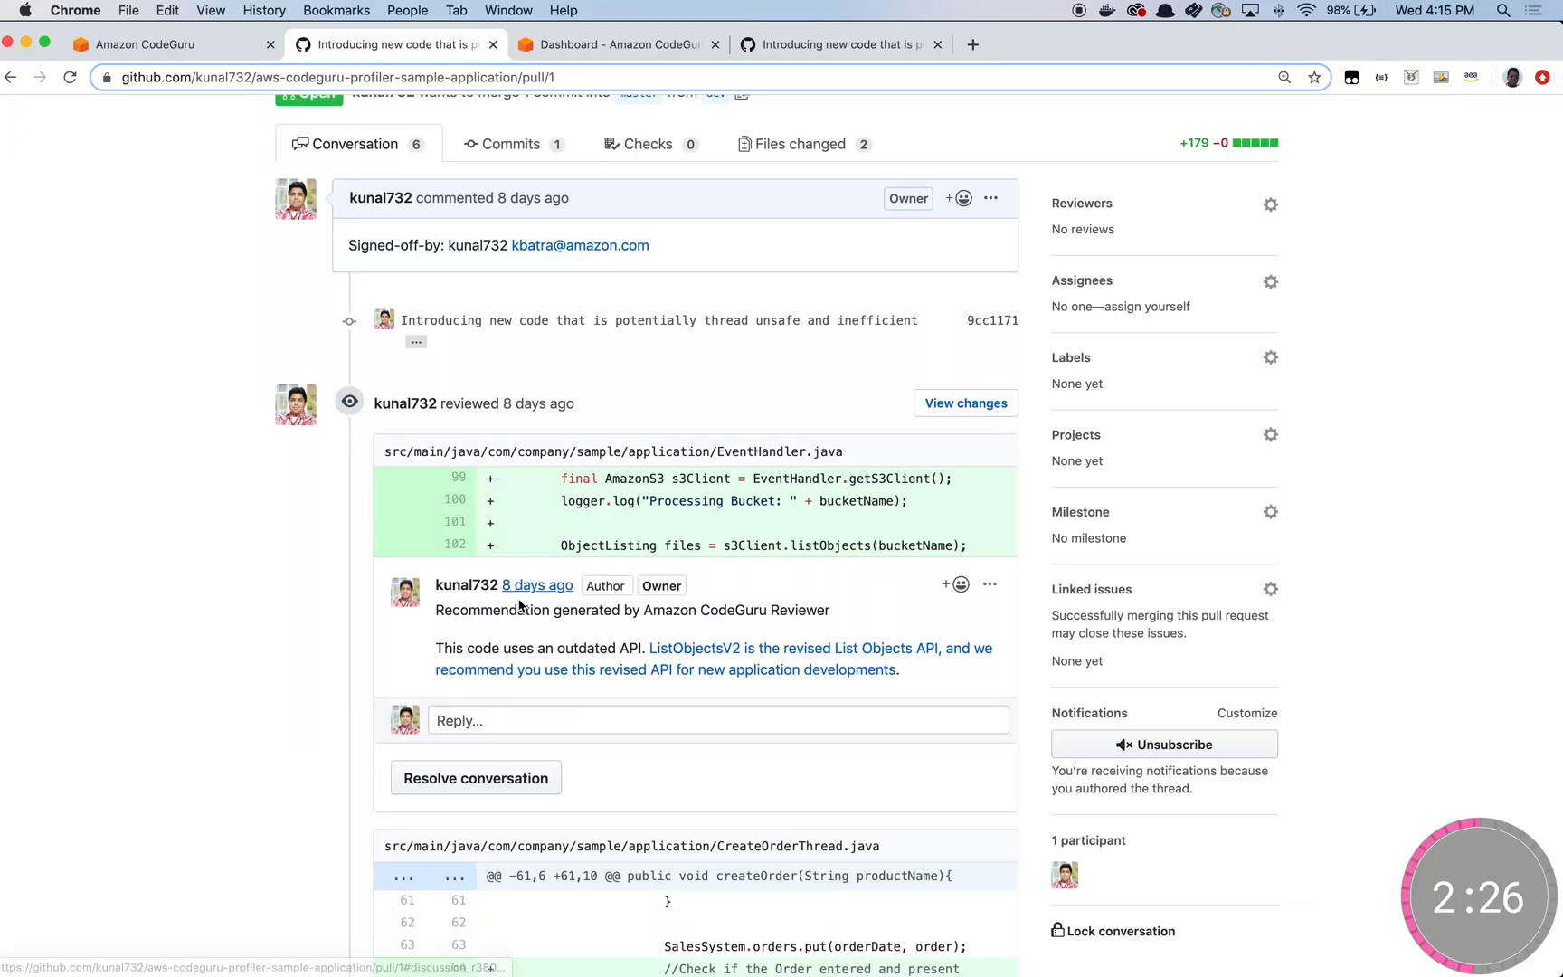
pyautogui.scroll(-5, 341, 616)
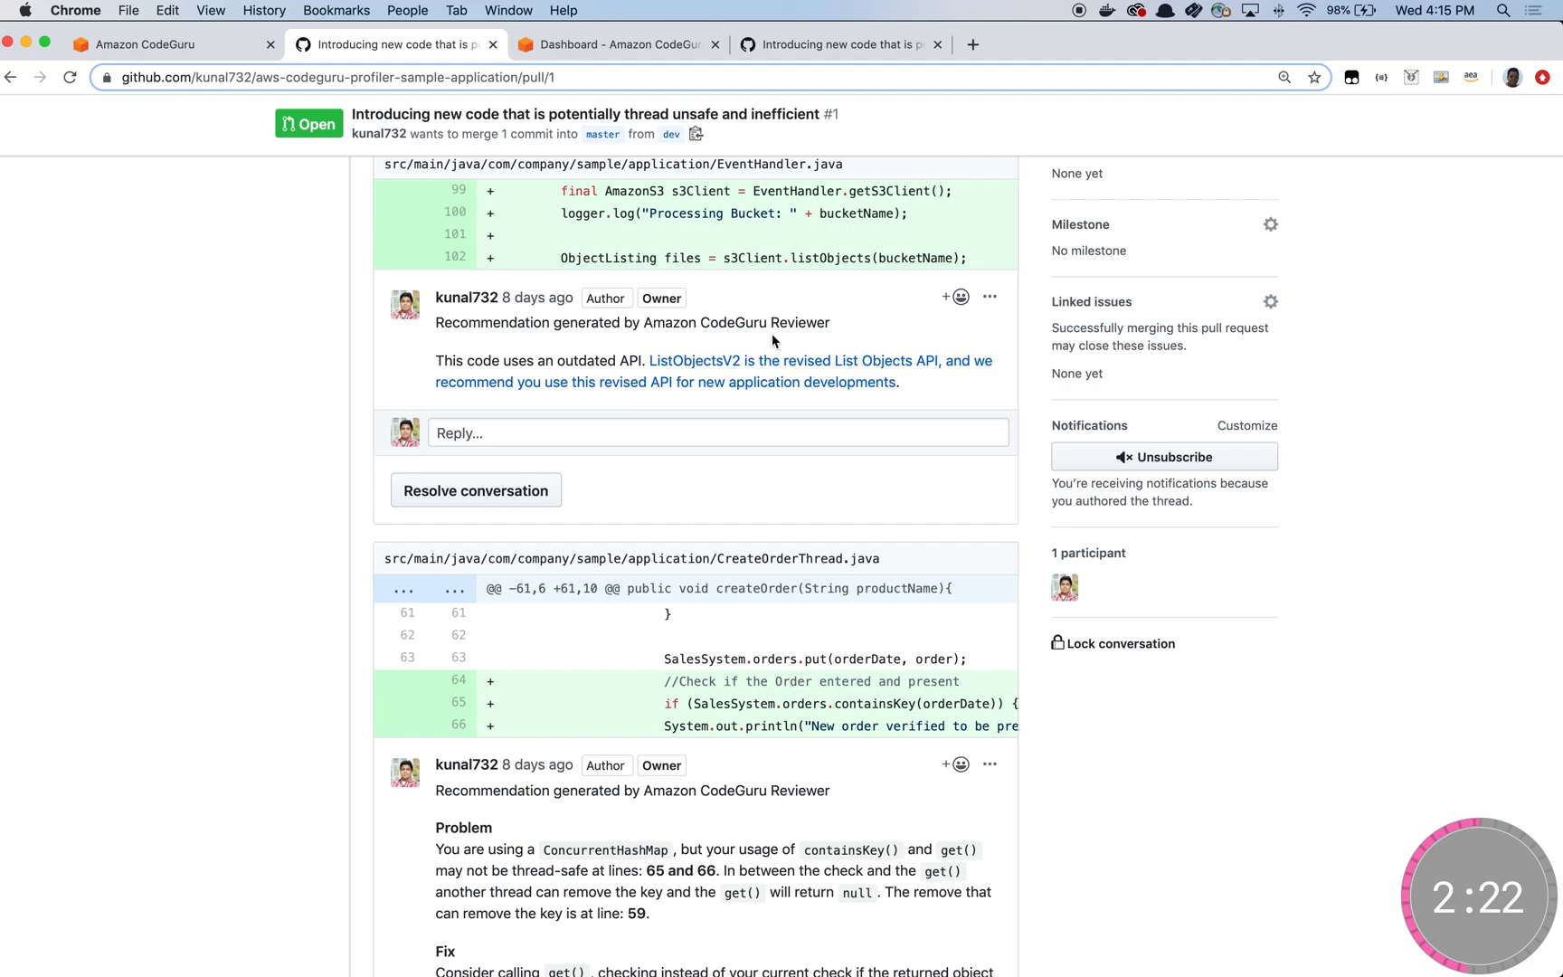
pyautogui.scroll(2, 271, 394)
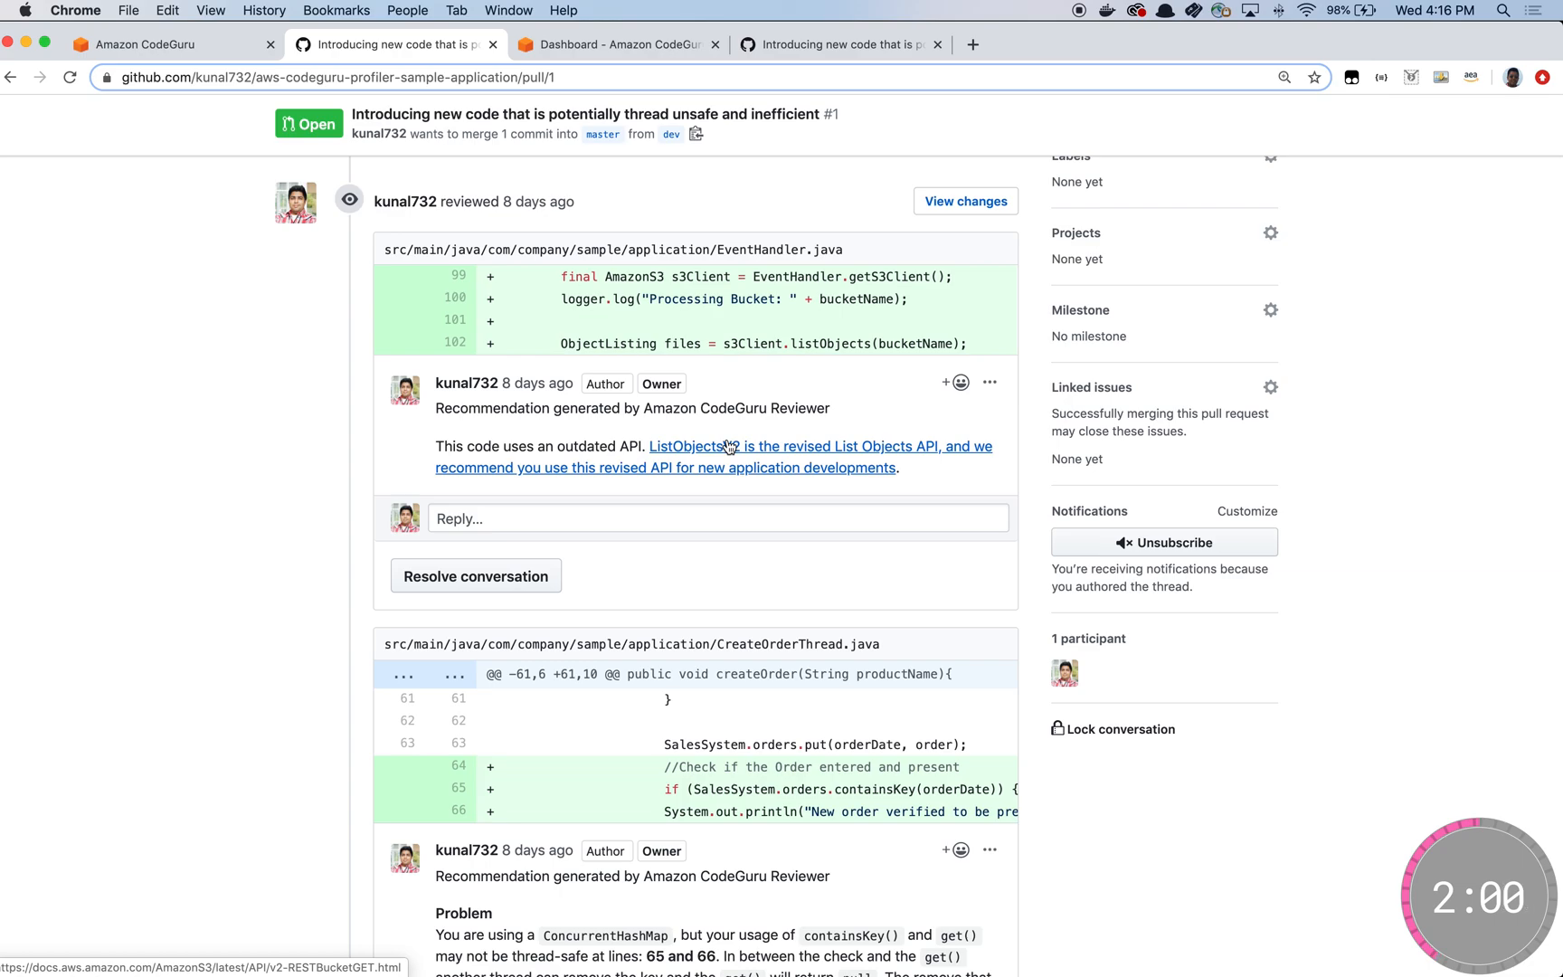
pyautogui.scroll(-10, 399, 570)
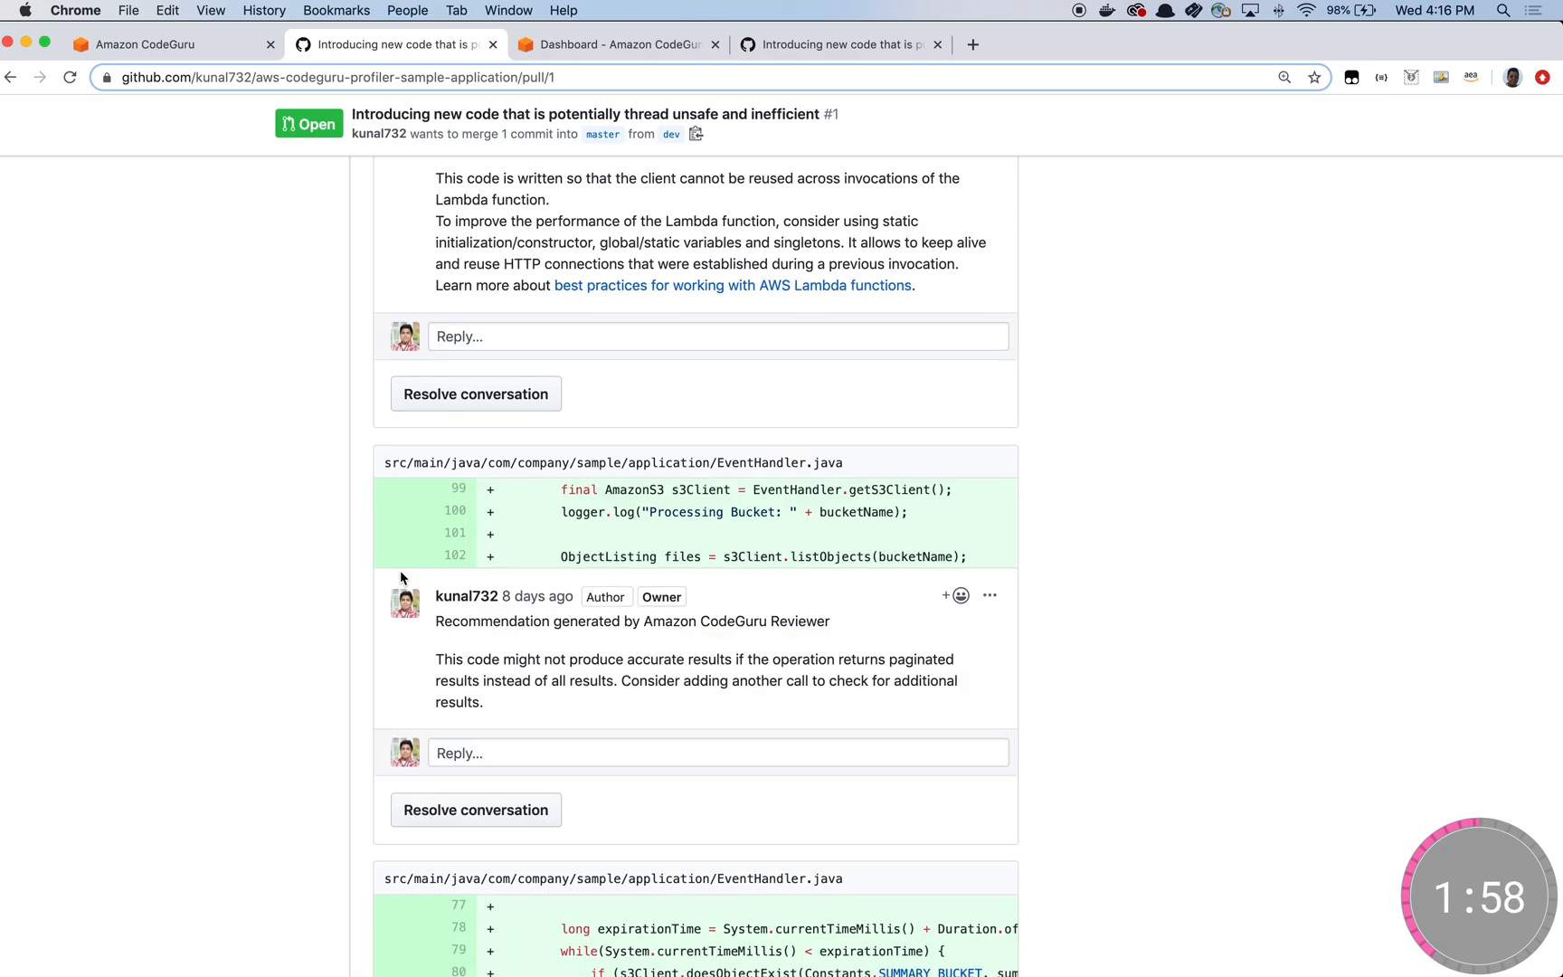
pyautogui.scroll(10, 399, 570)
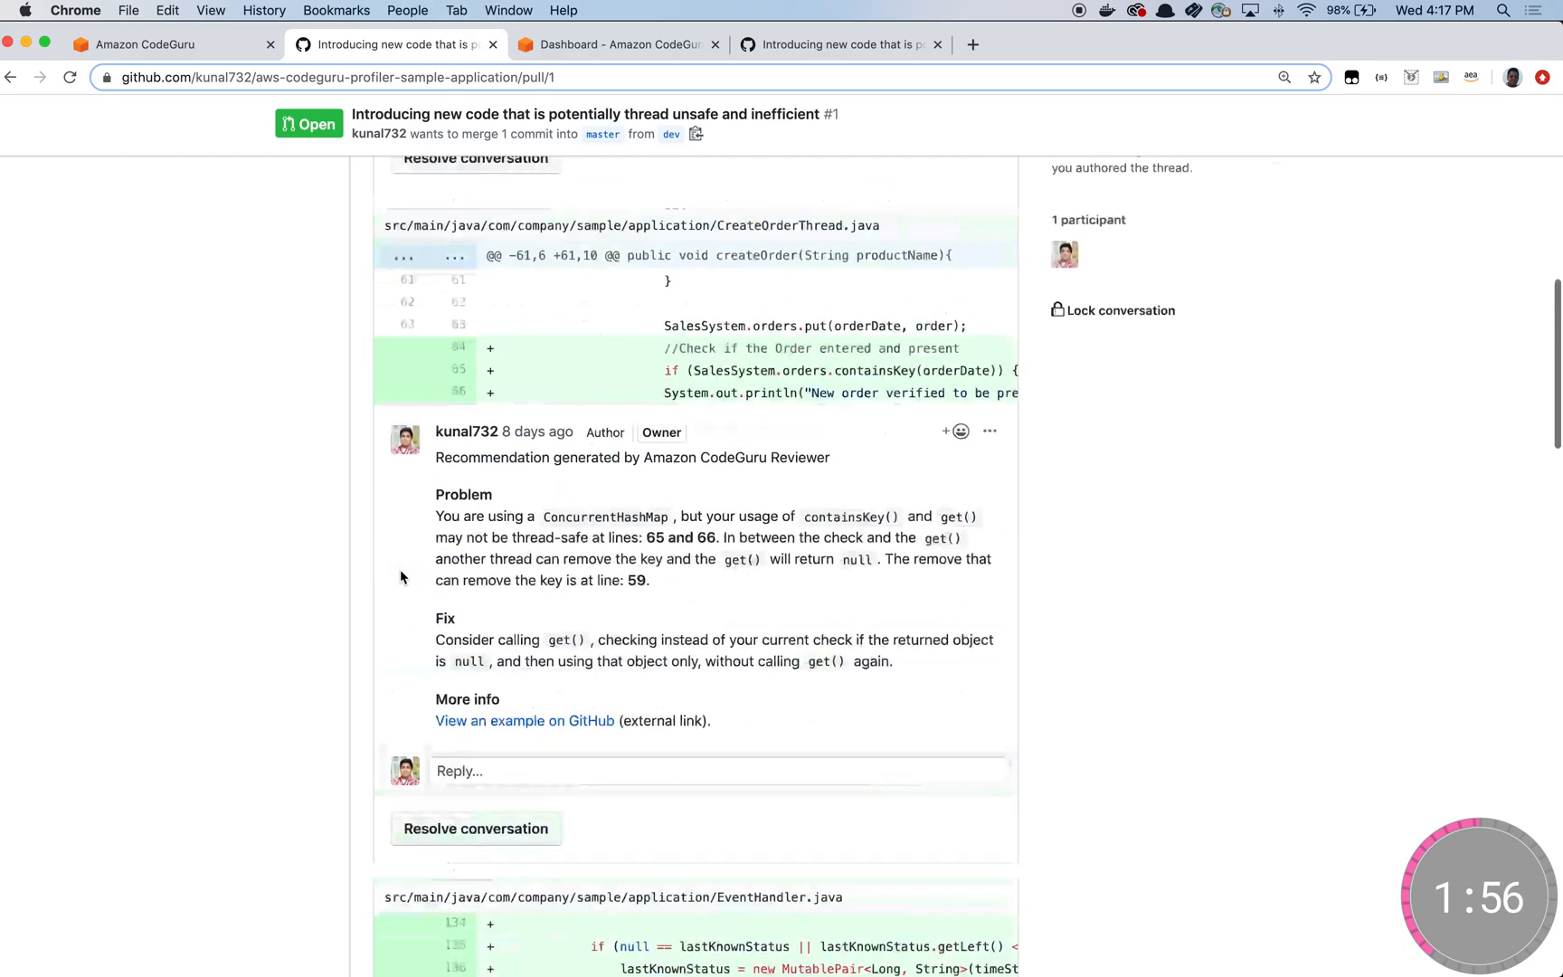
# Back in the CodeGuru console, view the profiling group creation form from the dashboard, and open the list of existing profiling groups
pyautogui.click(172, 44)
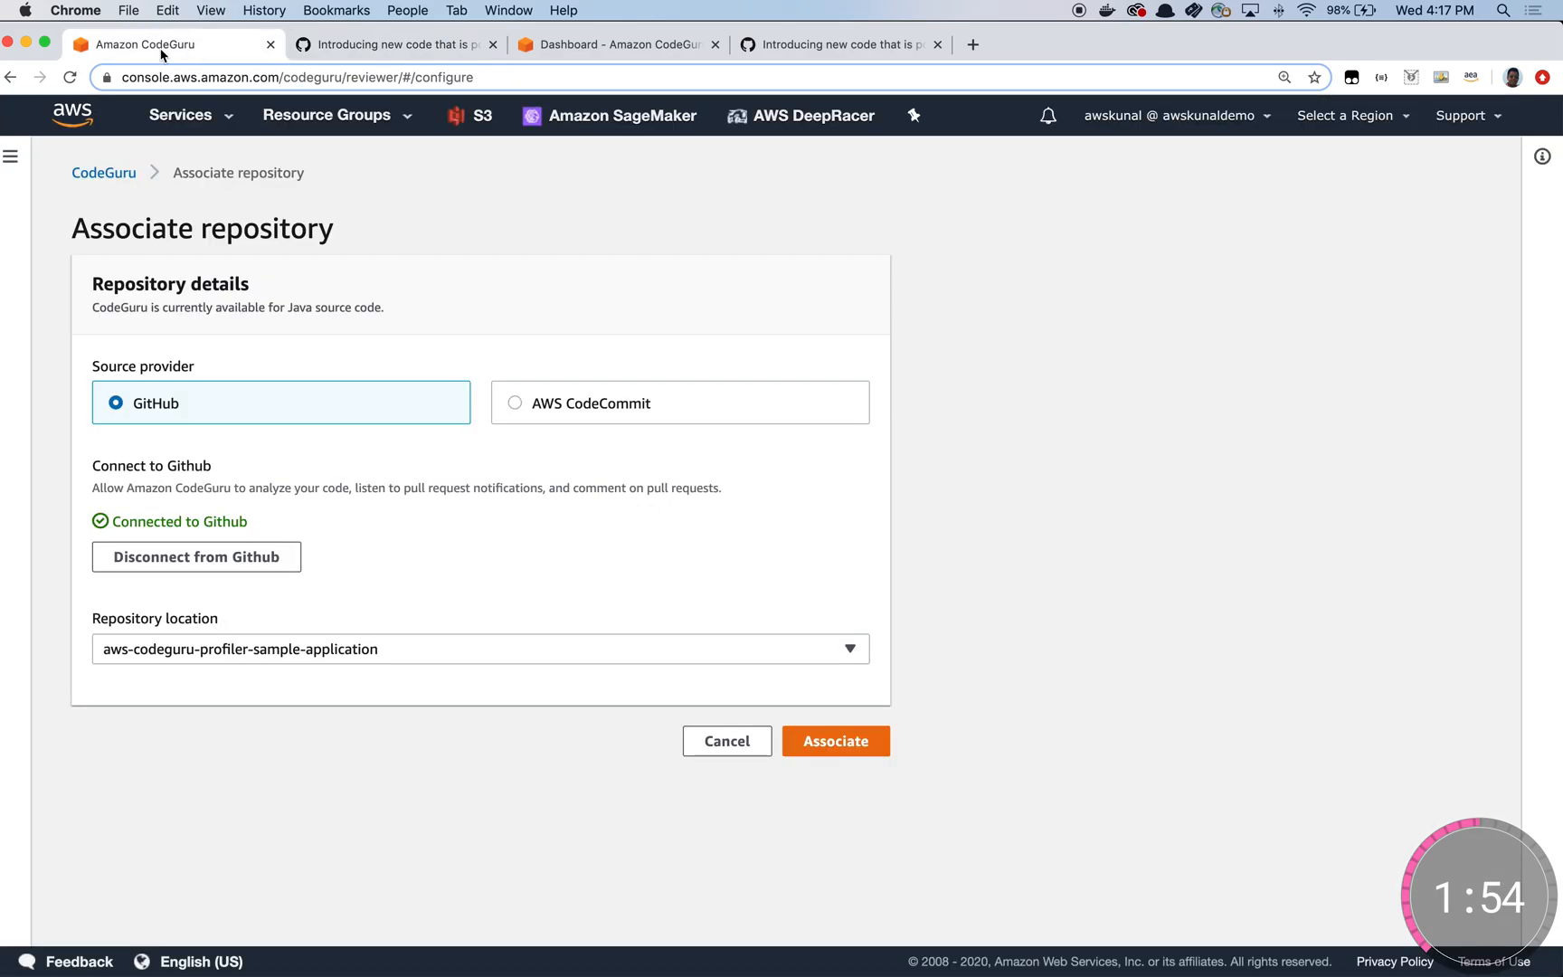
pyautogui.click(91, 172)
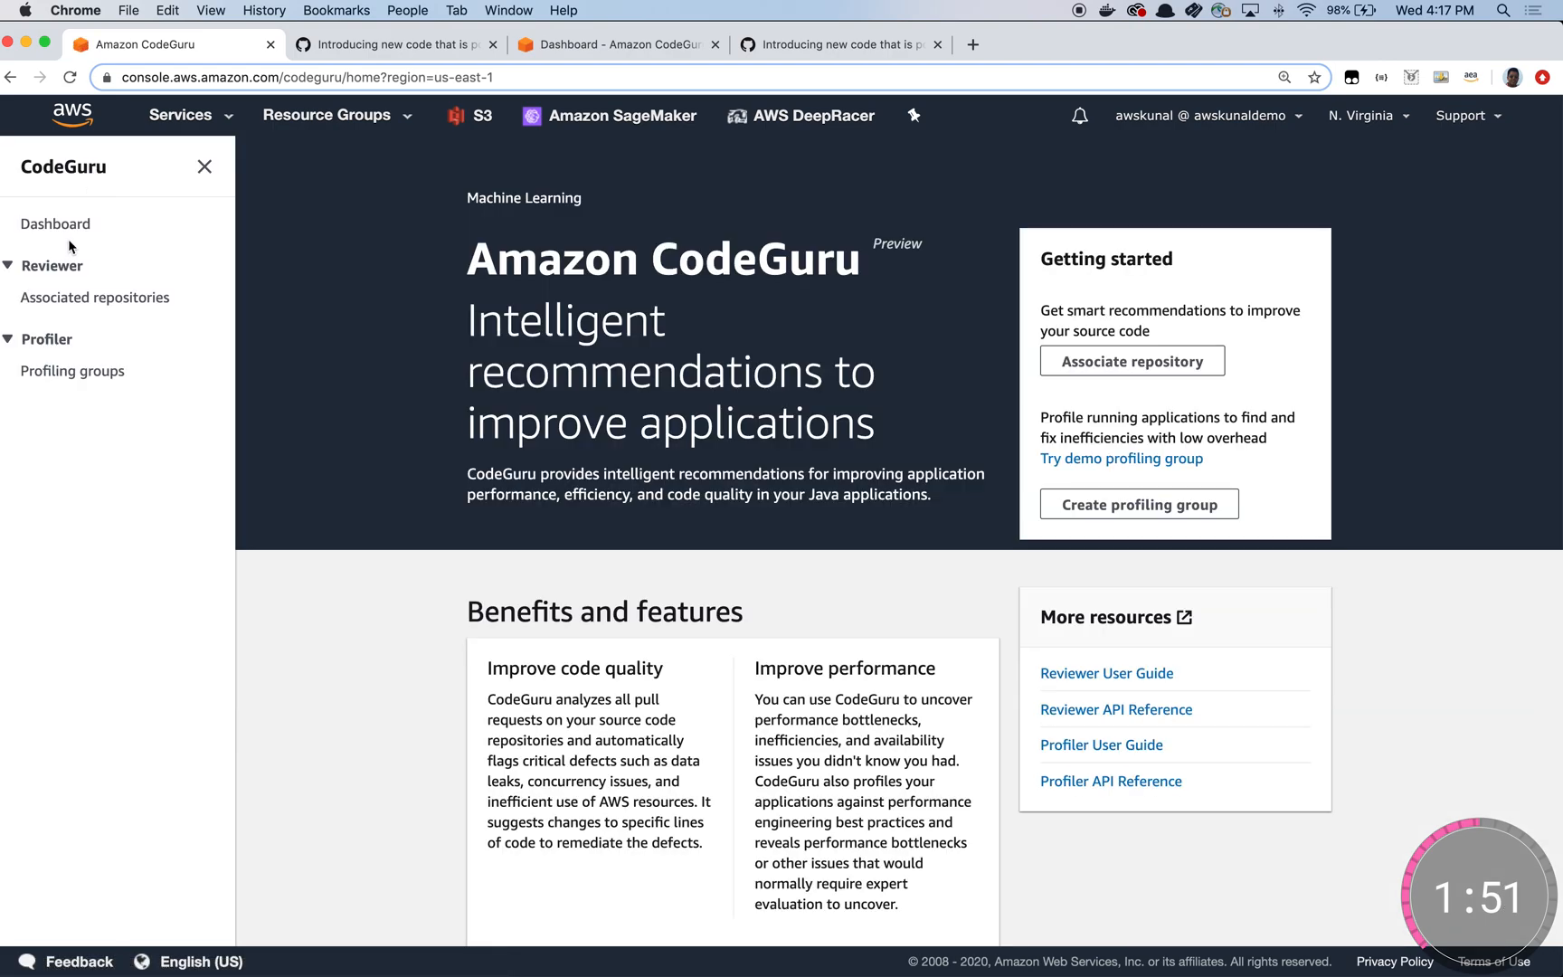
pyautogui.click(69, 237)
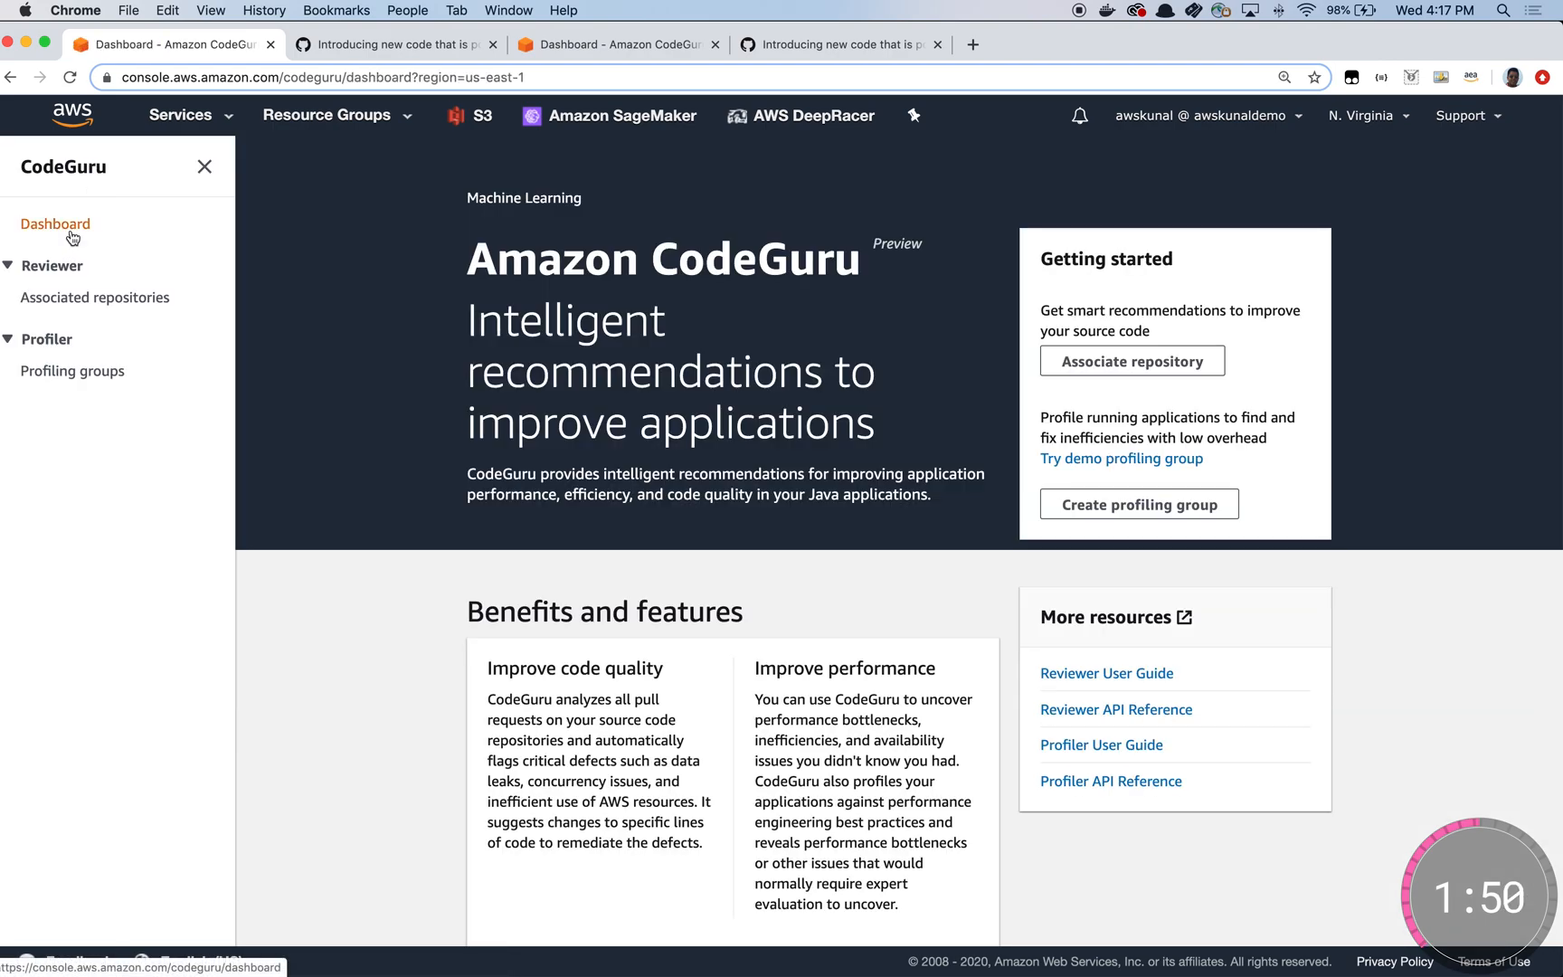
pyautogui.scroll(-3, 388, 626)
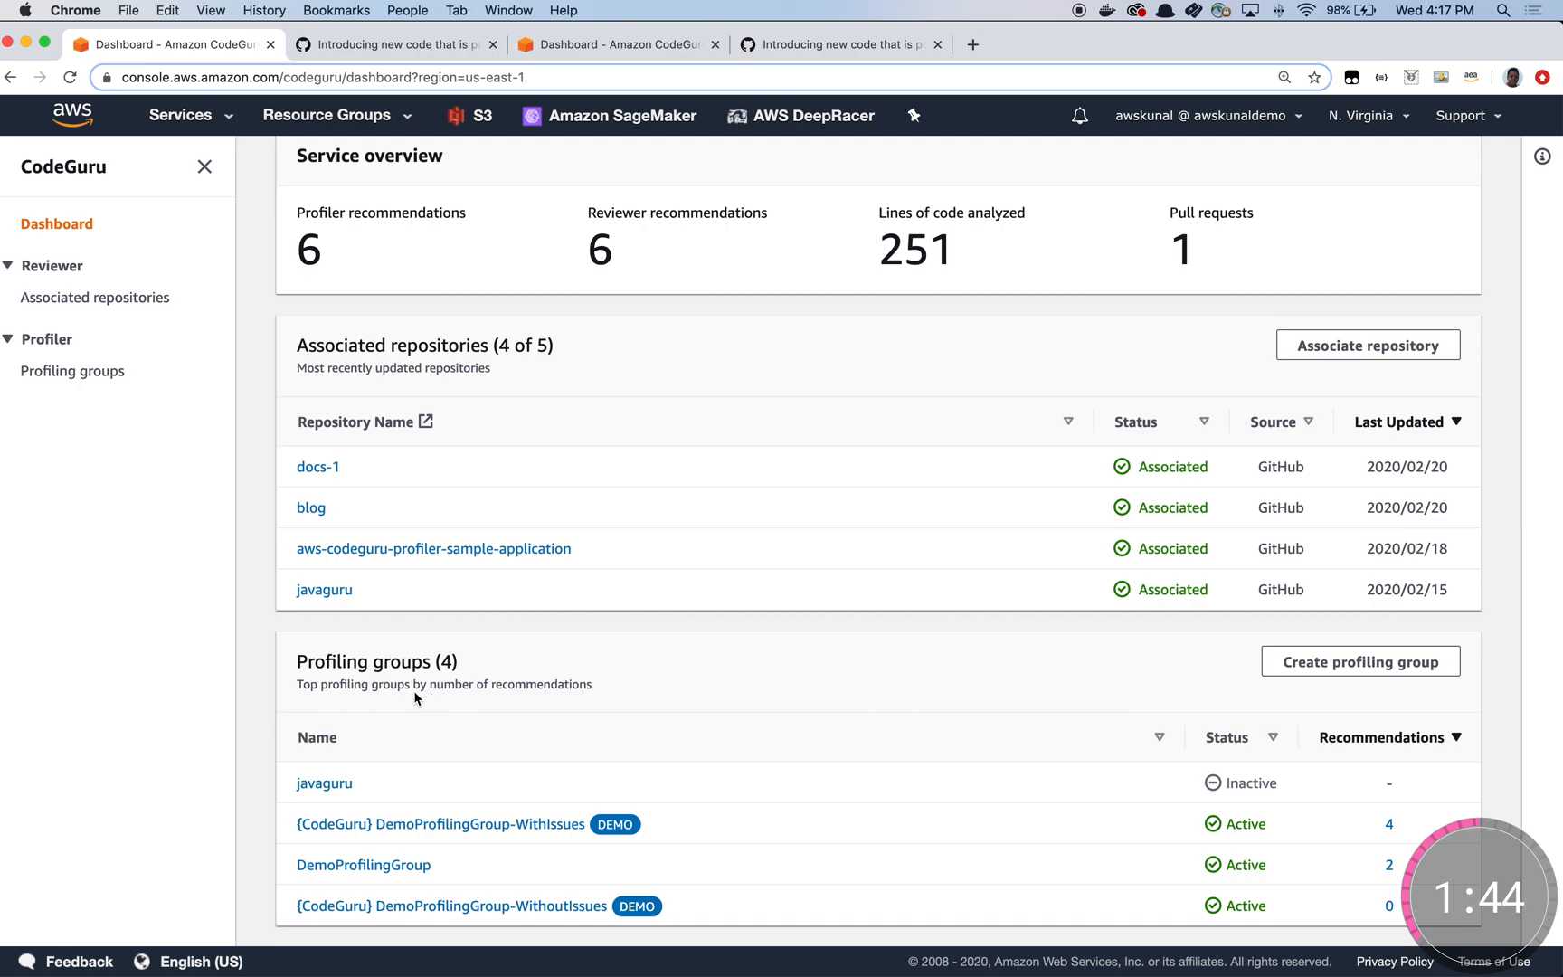
pyautogui.click(1294, 661)
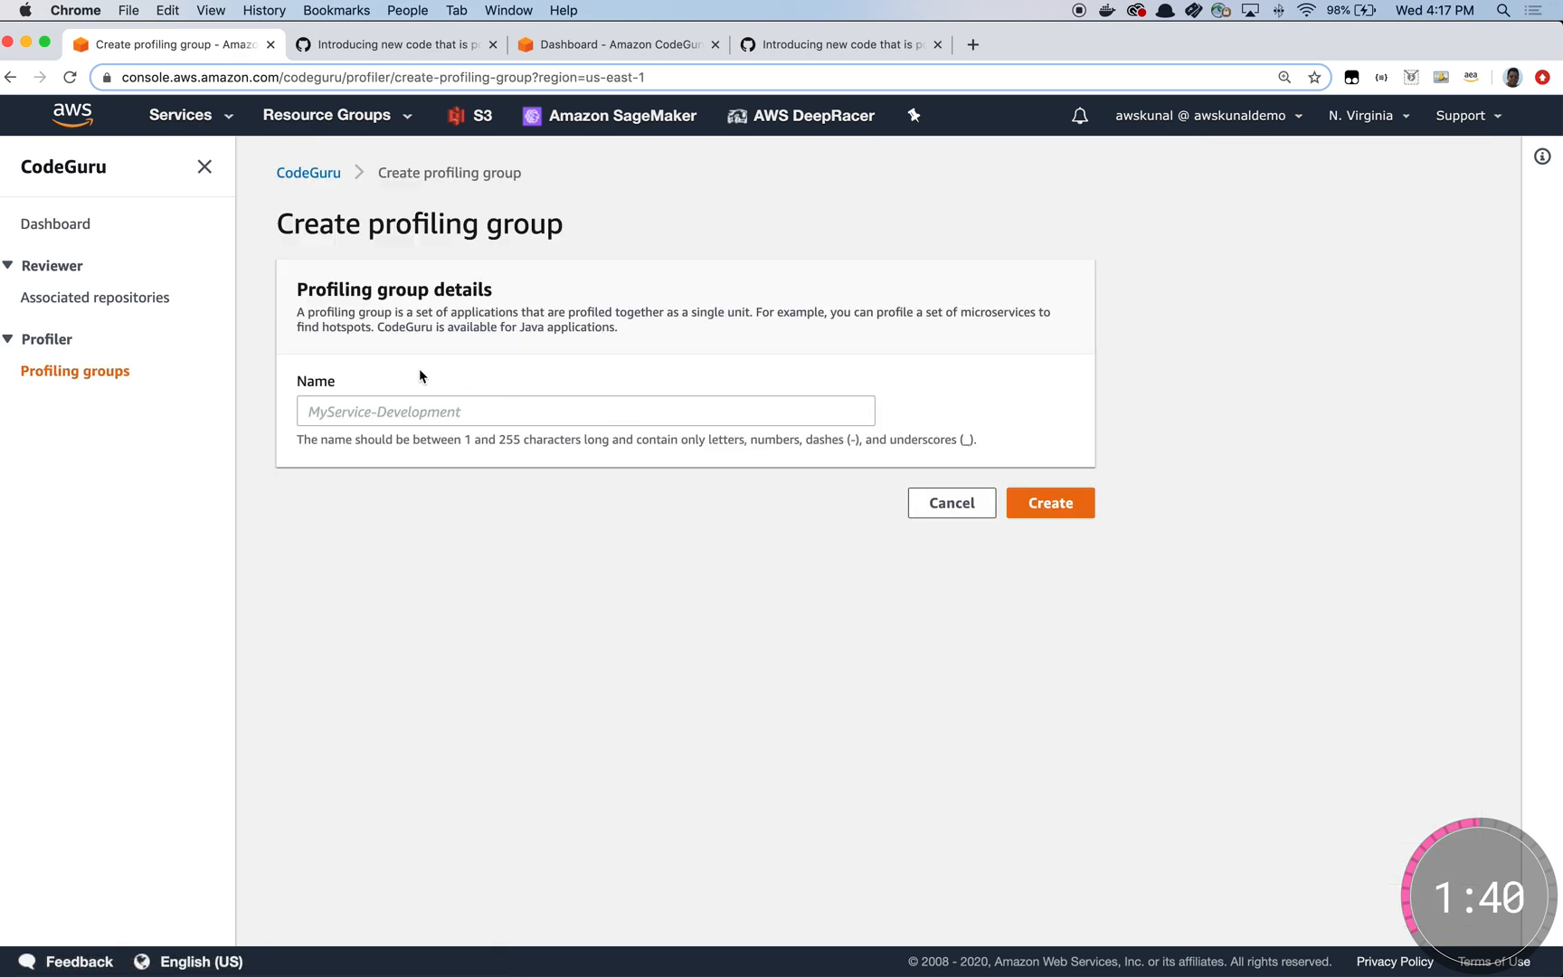
pyautogui.click(87, 371)
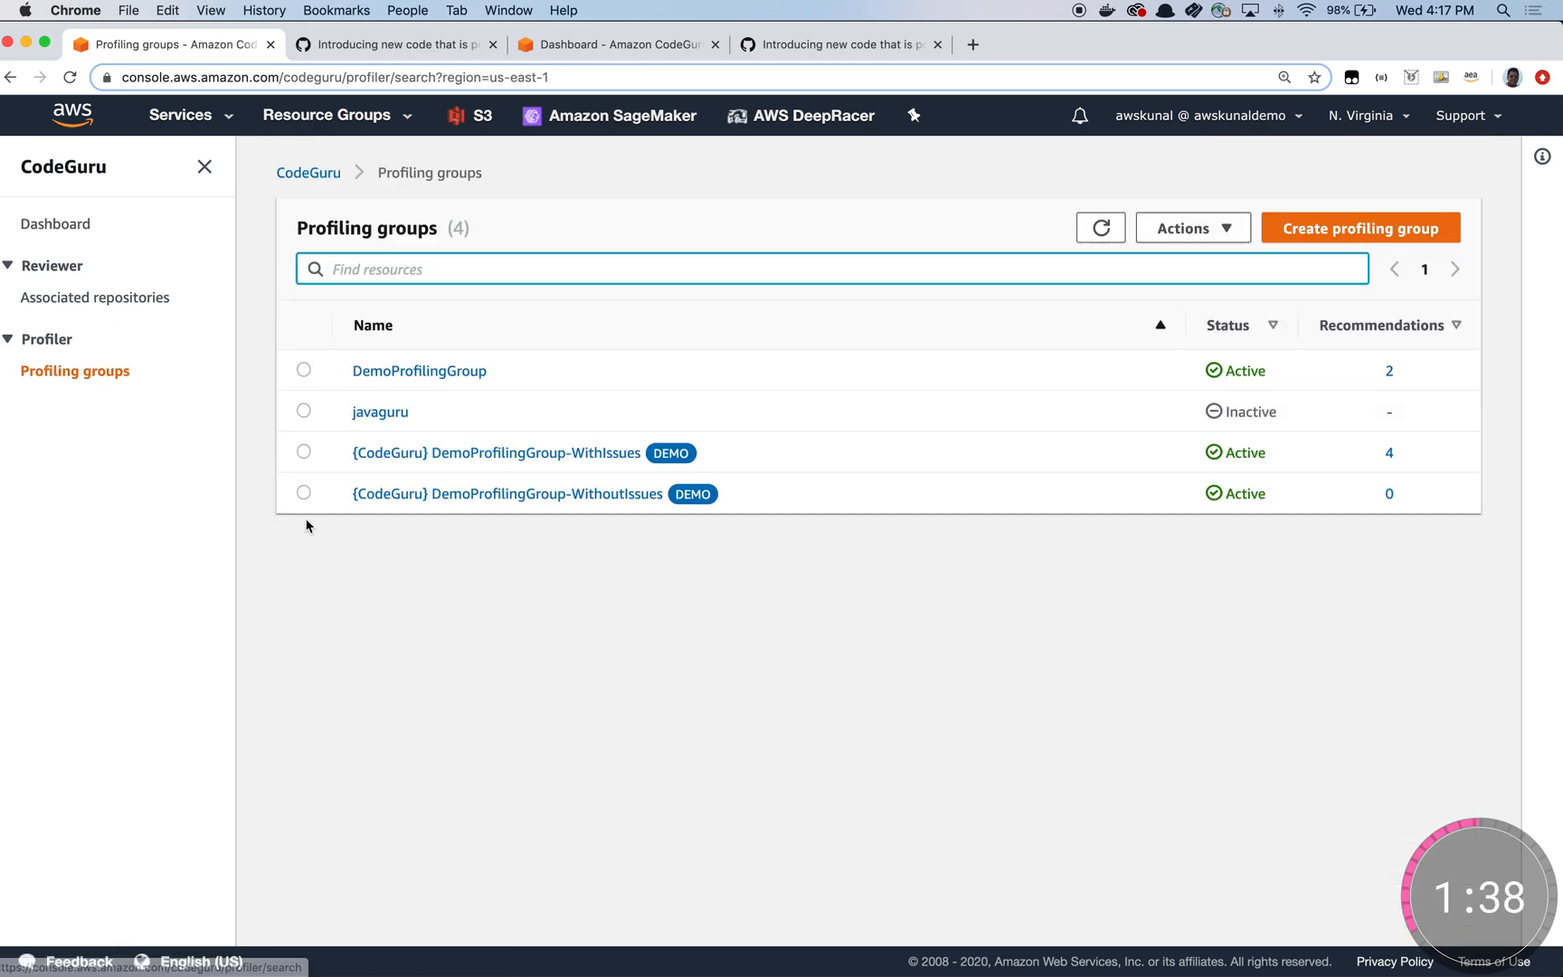
# Switch to the terminal and examine the systemProfiler builder code in the SalesSystem class that references DemoProfilingGroup
pyautogui.press('super+Tab')
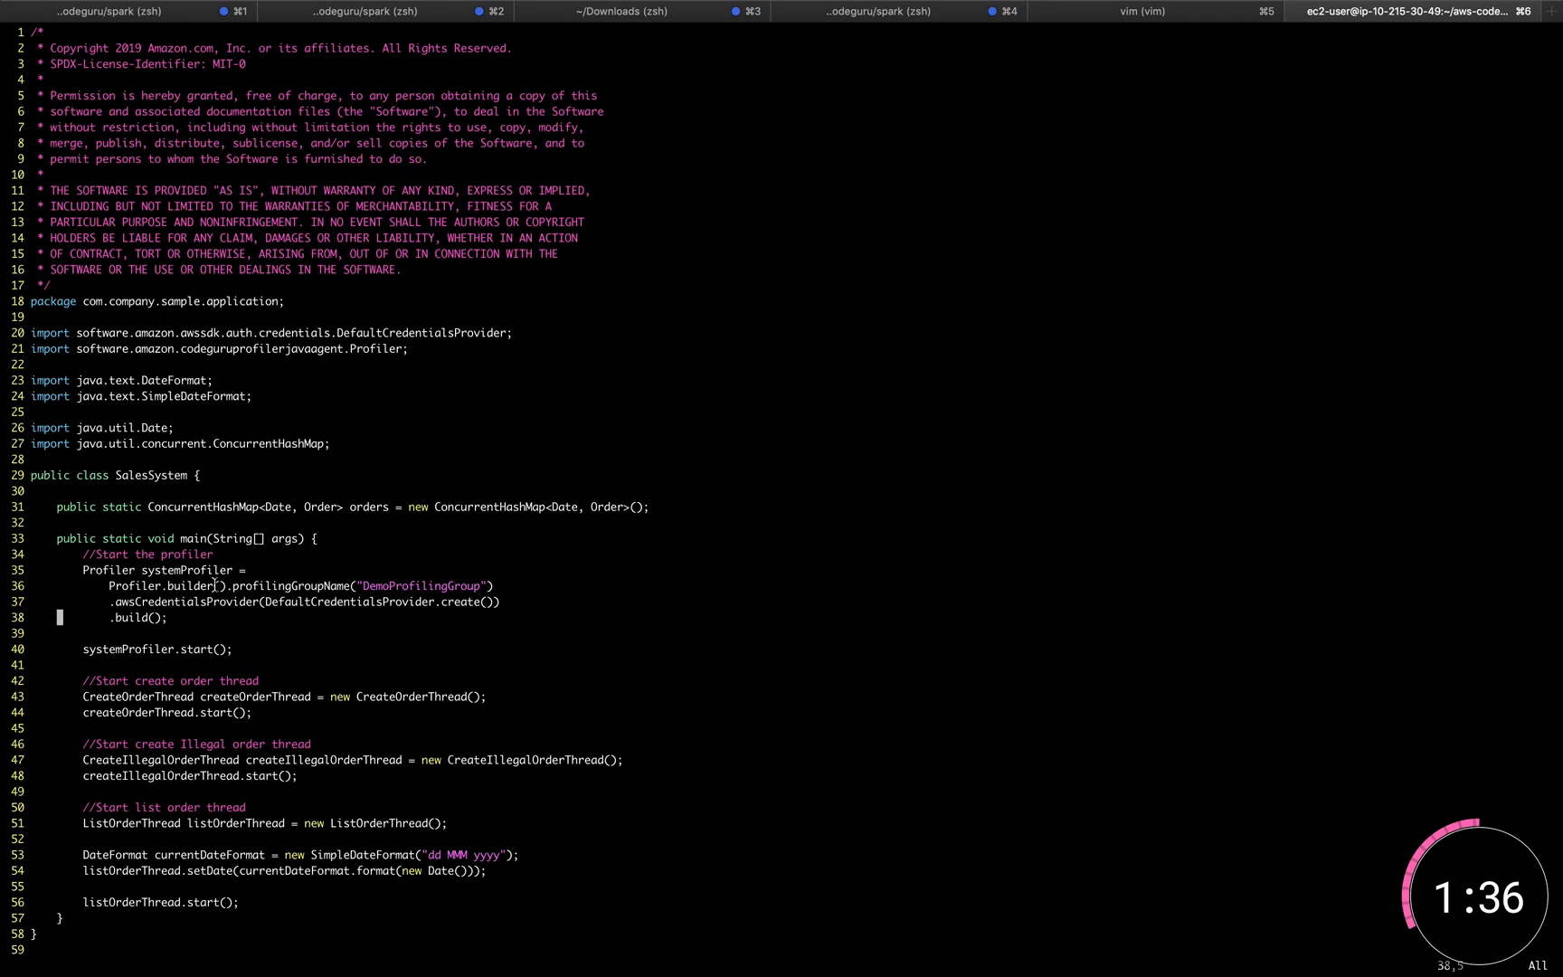
pyautogui.moveTo(74, 569); pyautogui.dragTo(296, 618)
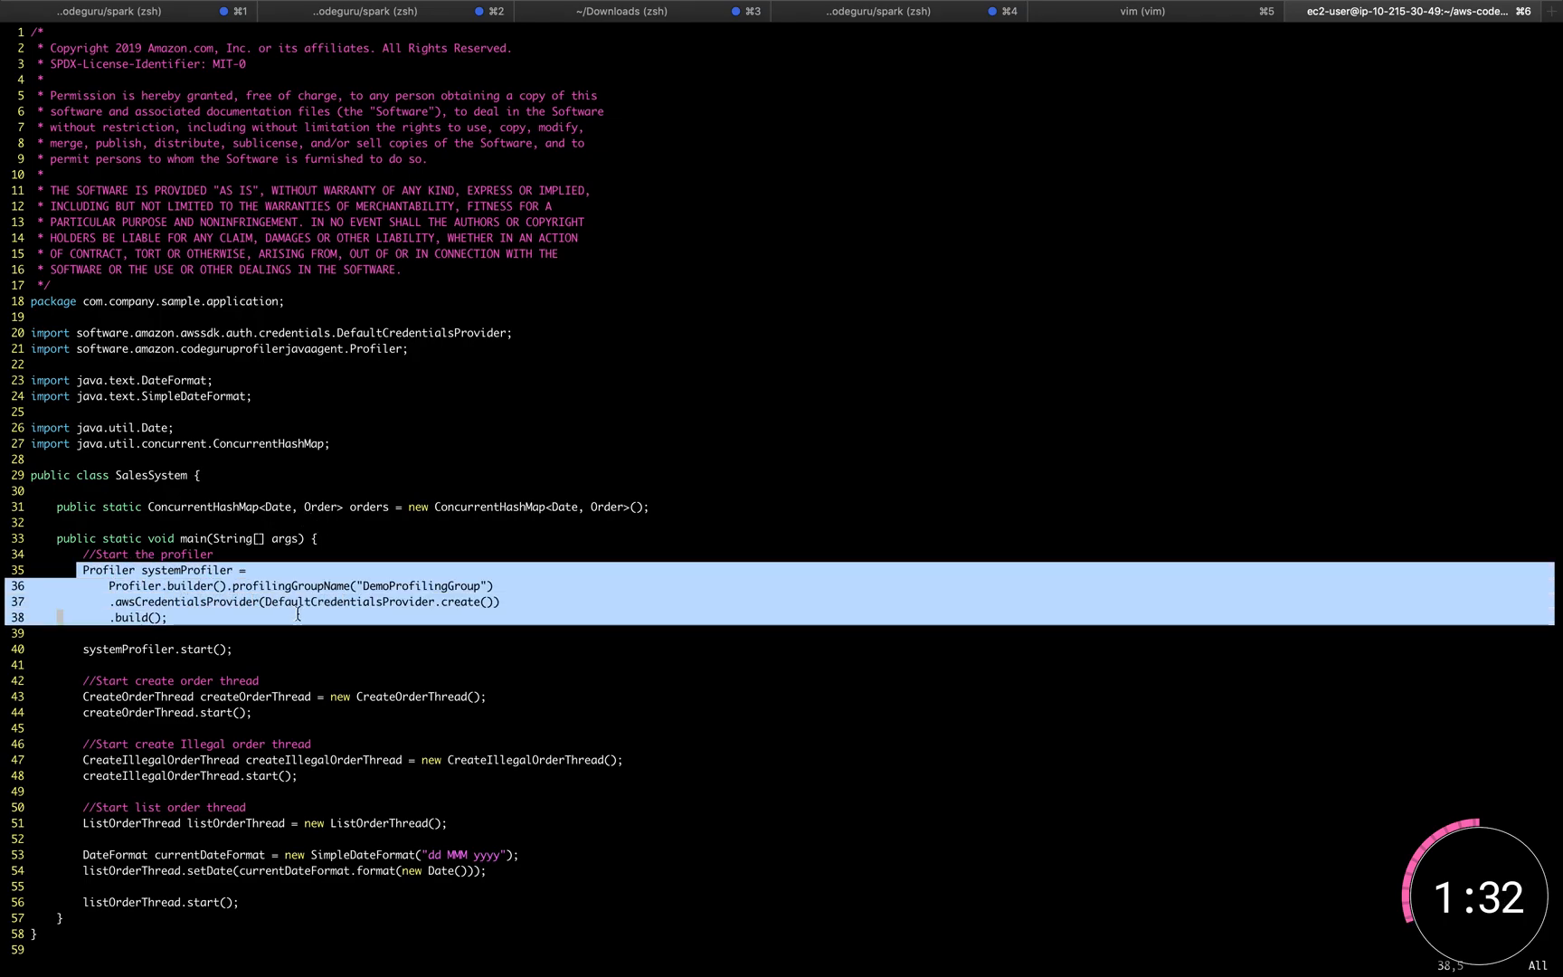
pyautogui.click(295, 614)
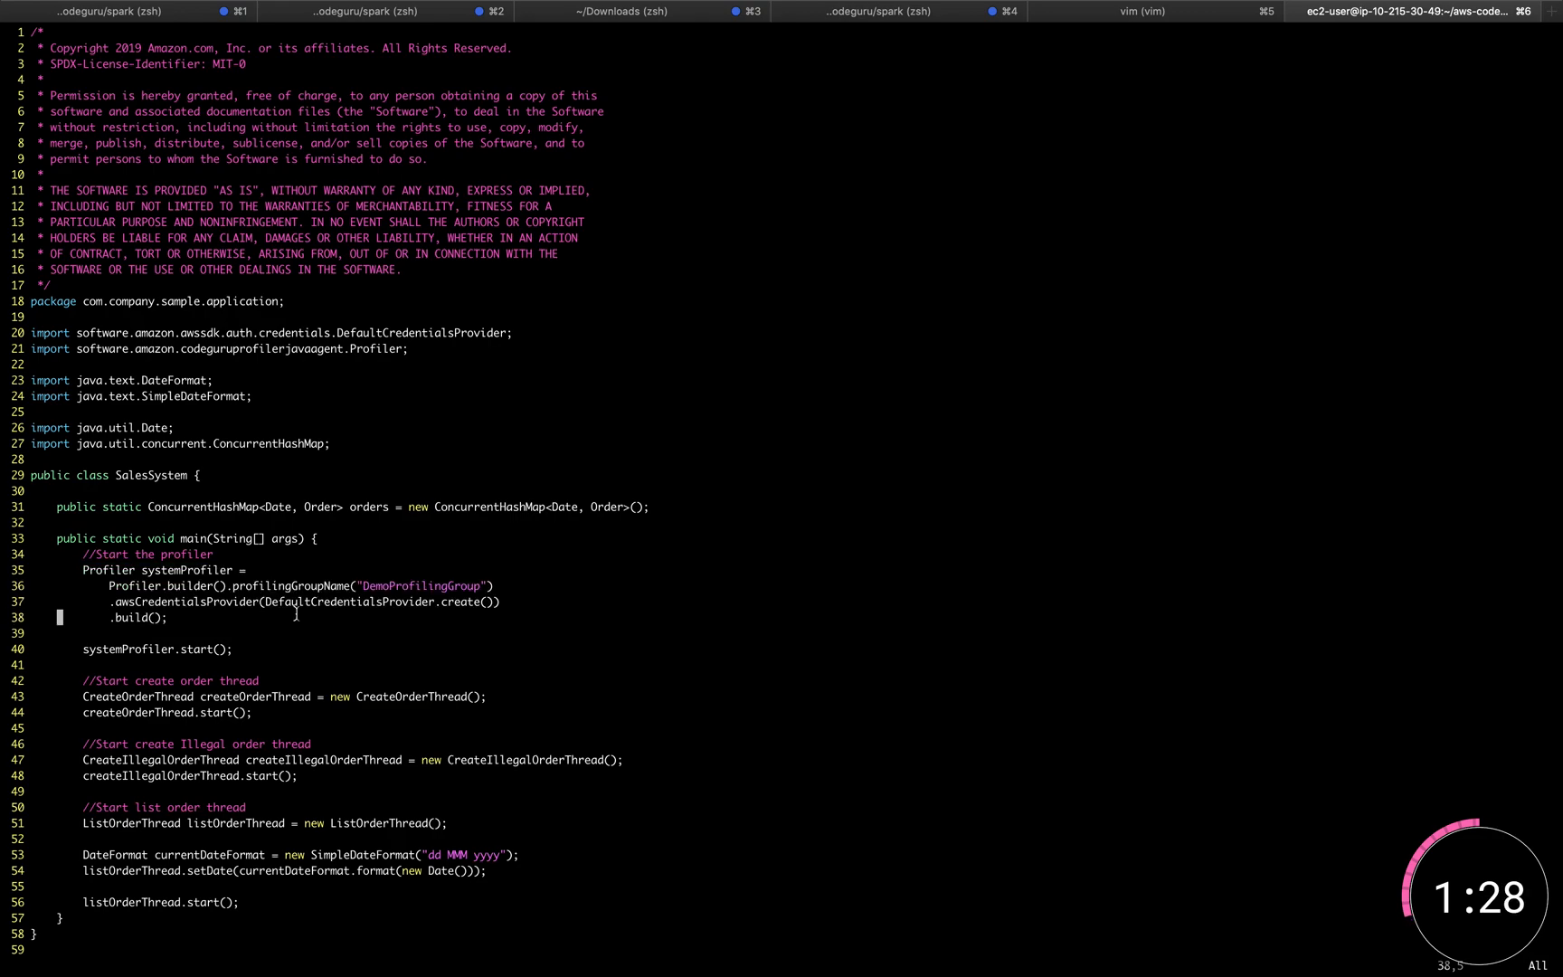
# Return to the browser, open DemoProfilingGroup, and change its CPU profile visualization from Overview to Hotspots
pyautogui.press('super+Tab')
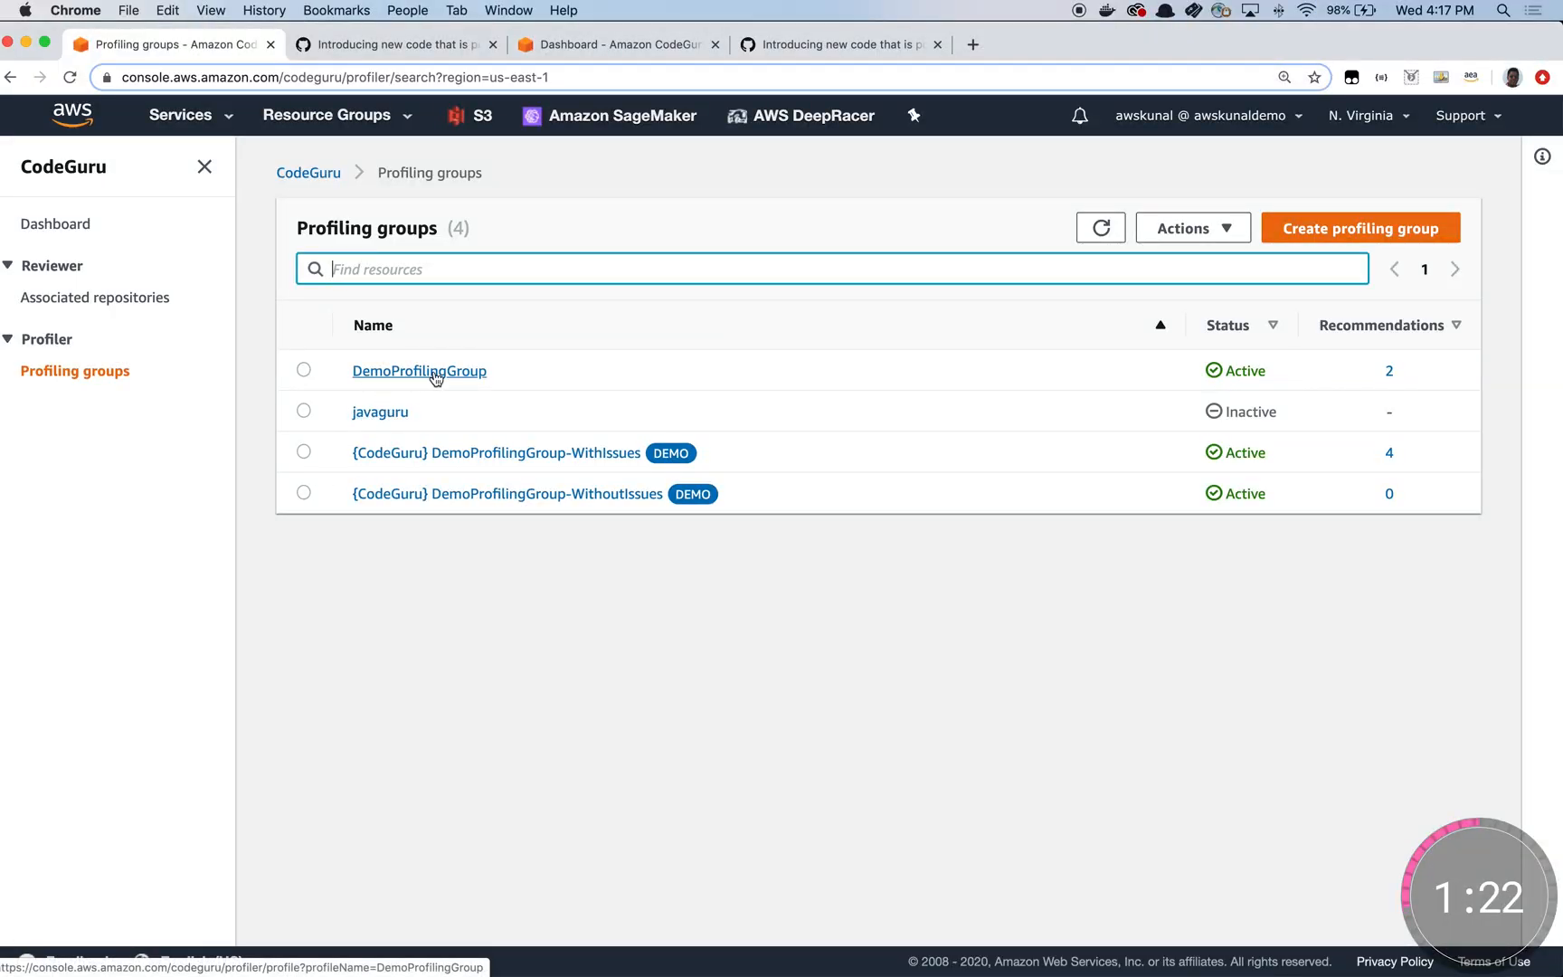
pyautogui.click(435, 378)
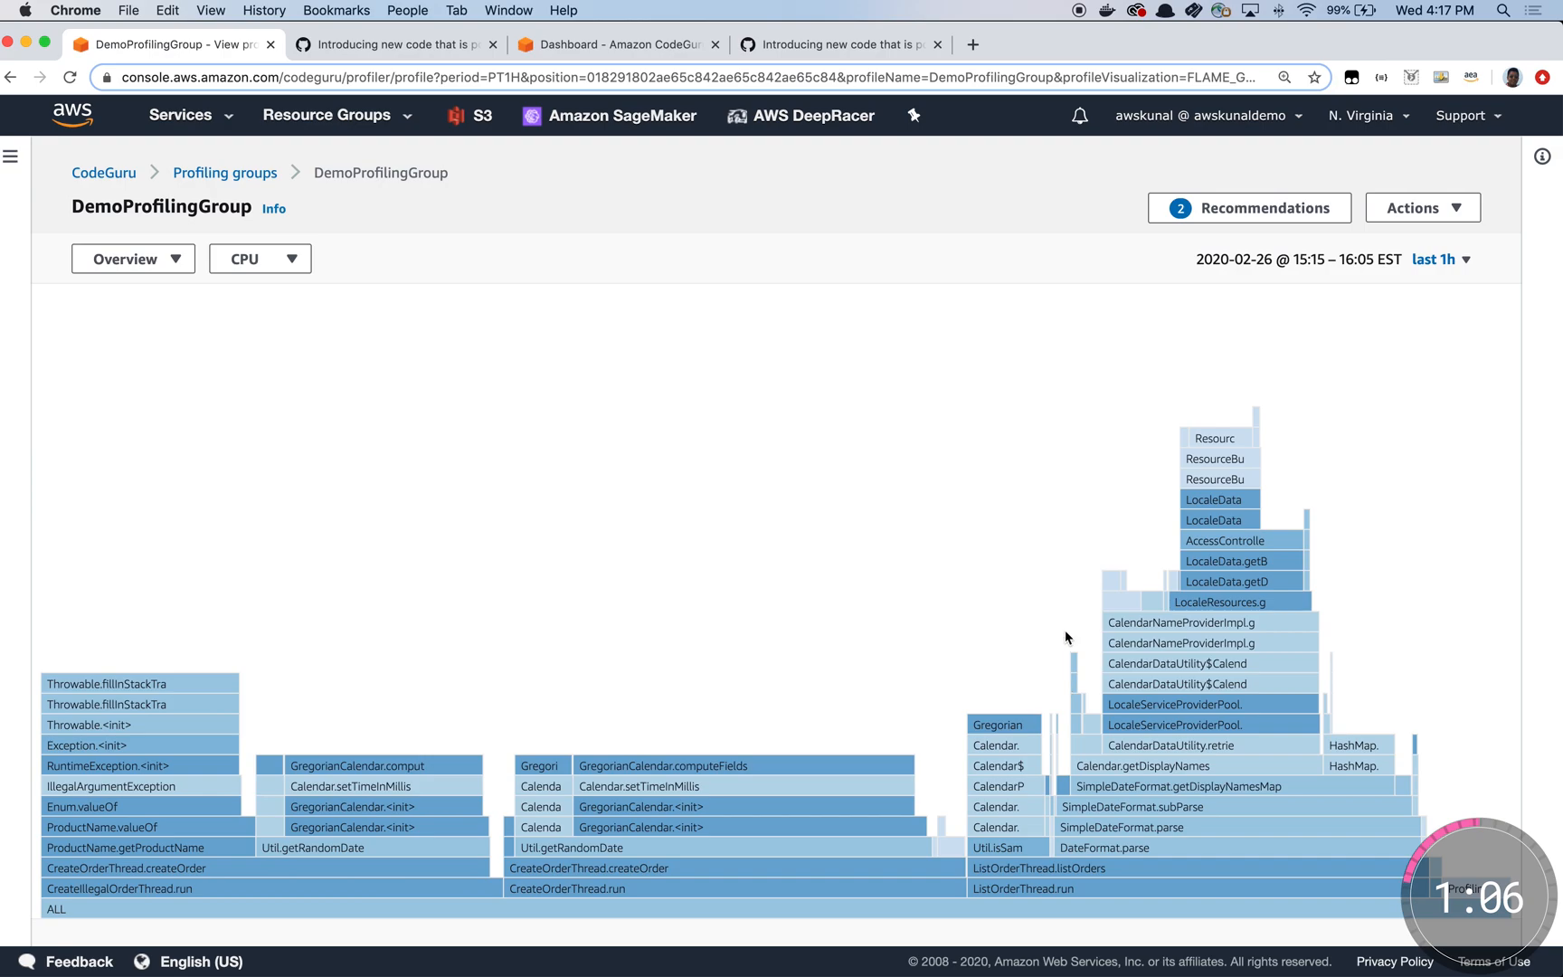
pyautogui.moveTo(1223, 500)
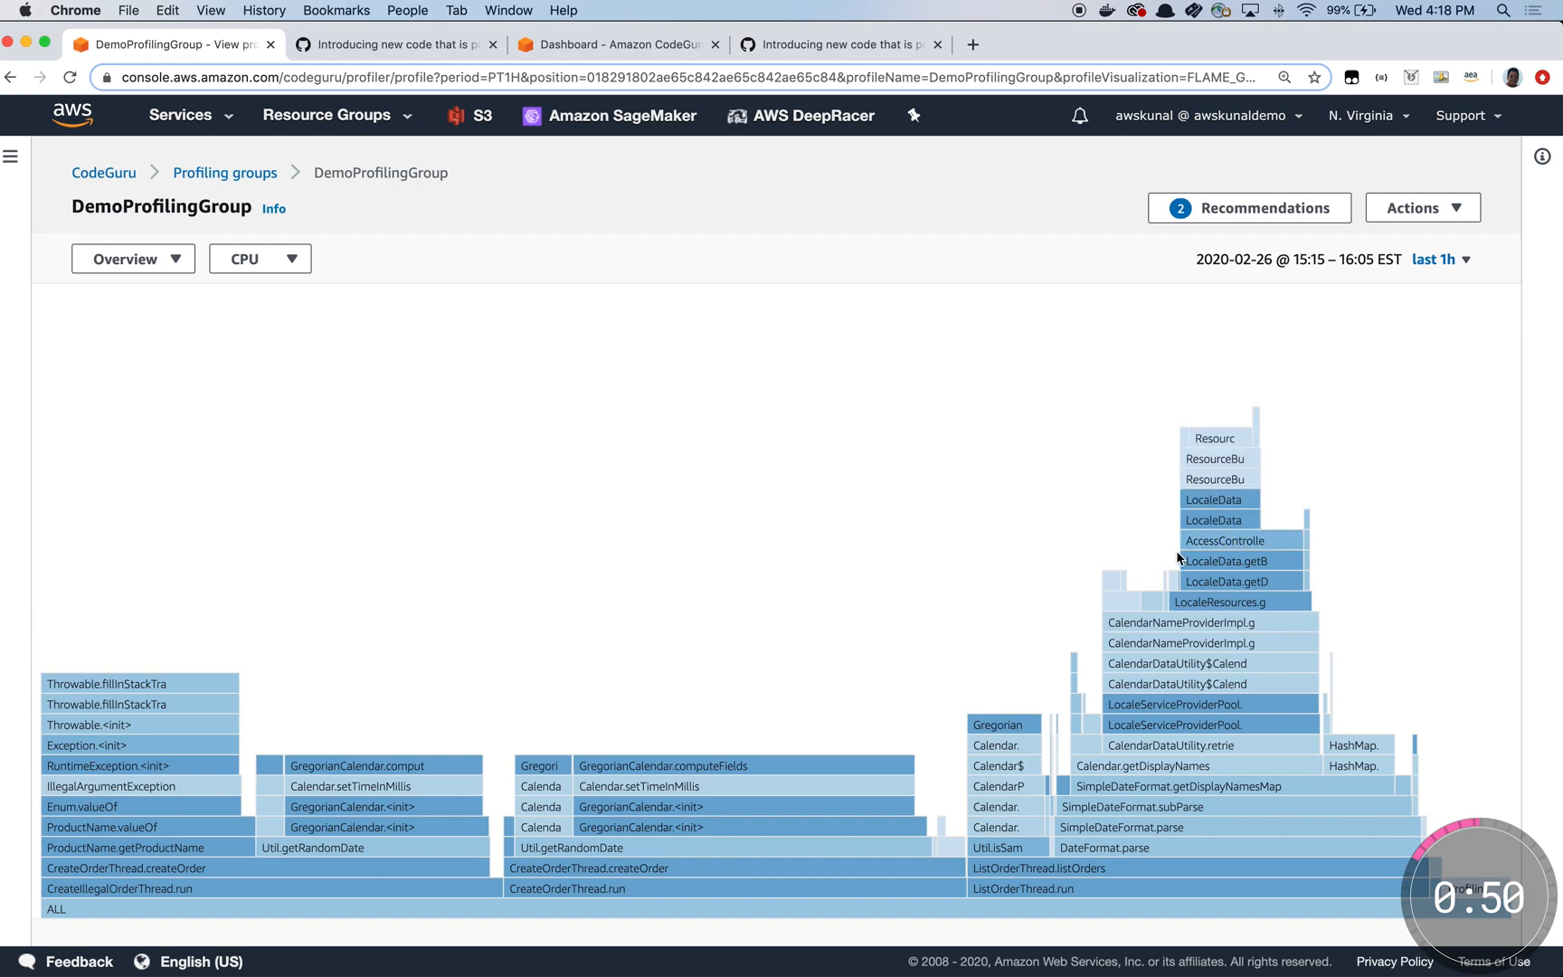
pyautogui.click(126, 260)
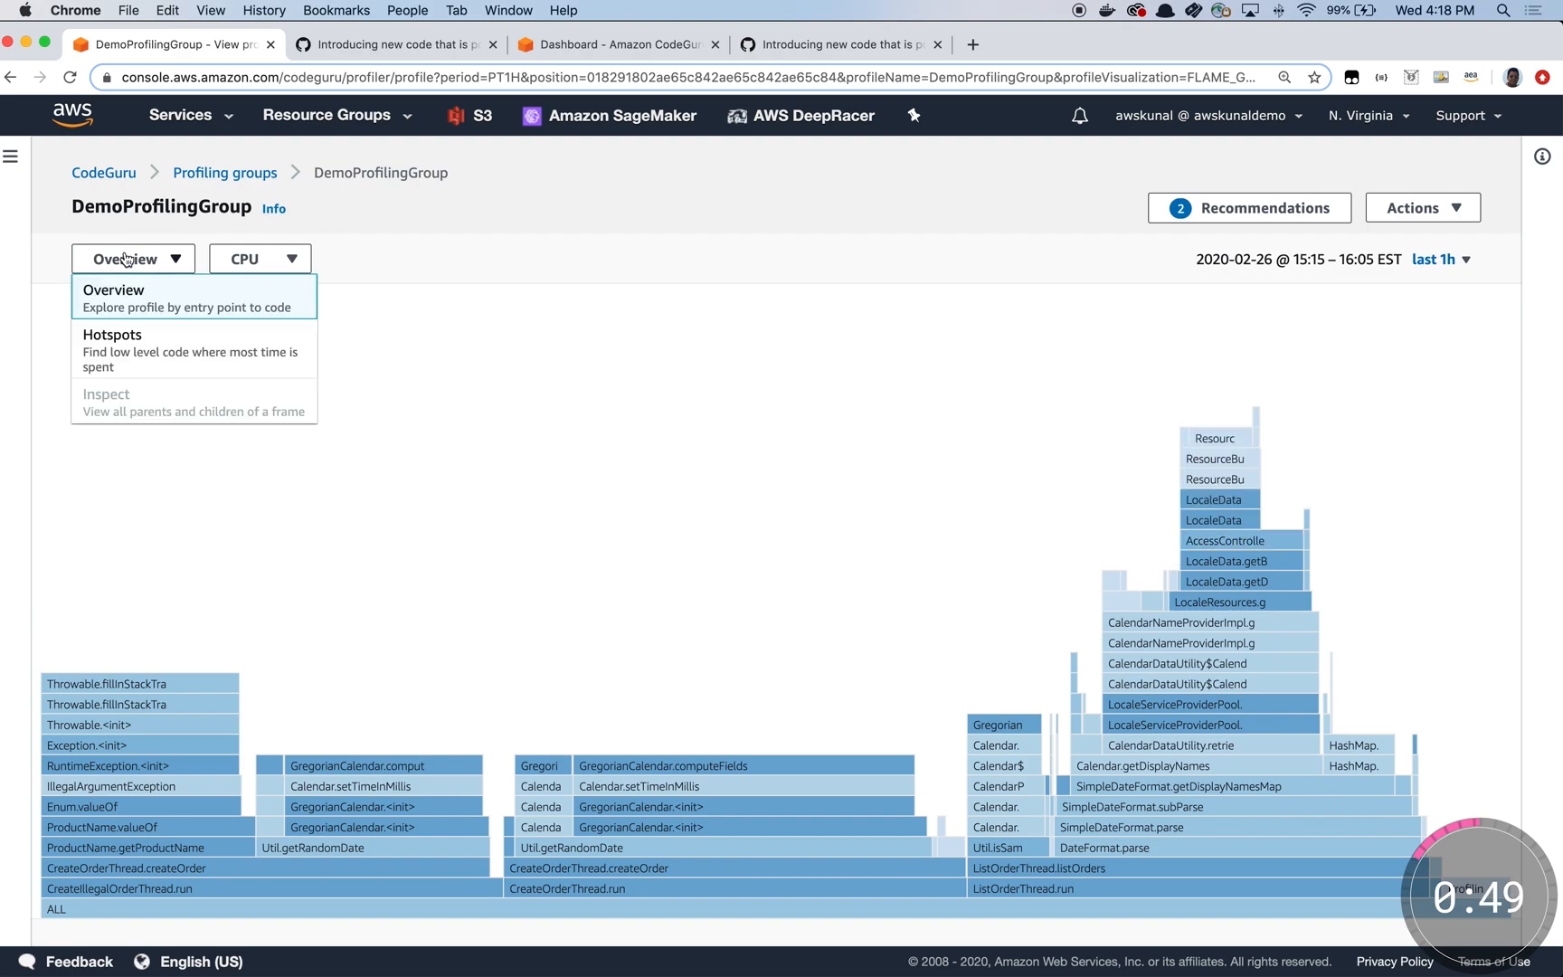
pyautogui.click(142, 338)
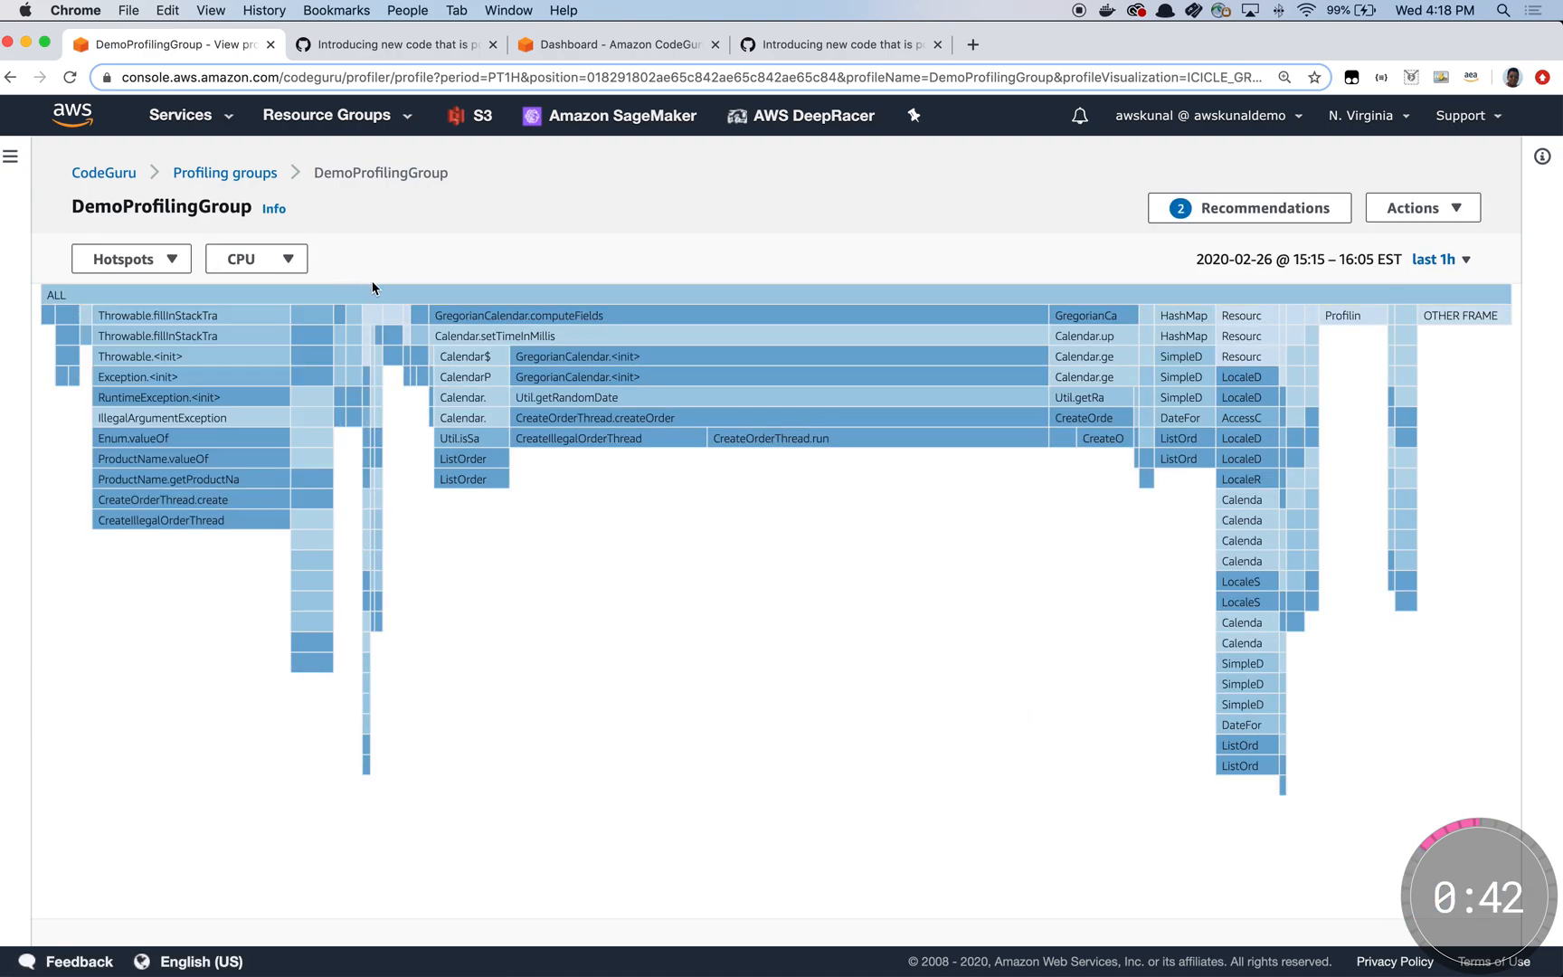
pyautogui.moveTo(556, 319)
# Open the DemoProfilingGroup recommendations report and expand the suggested resolution steps and matched code location for Slow SimpleDateFormat Date Parsing
pyautogui.click(1217, 214)
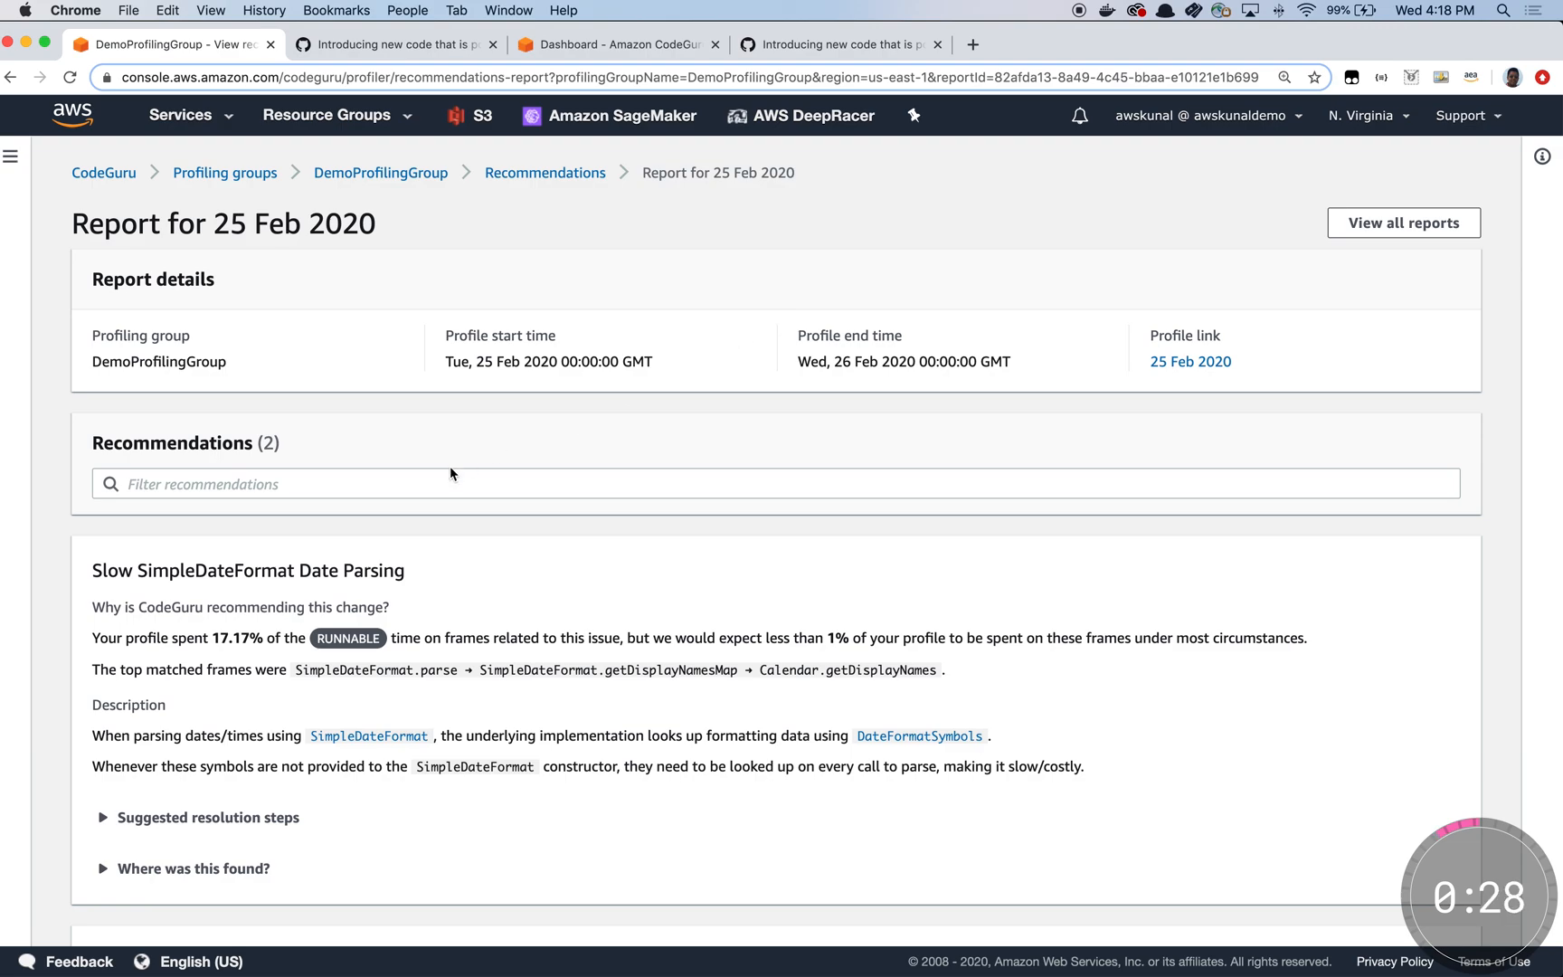
pyautogui.scroll(-5, 449, 466)
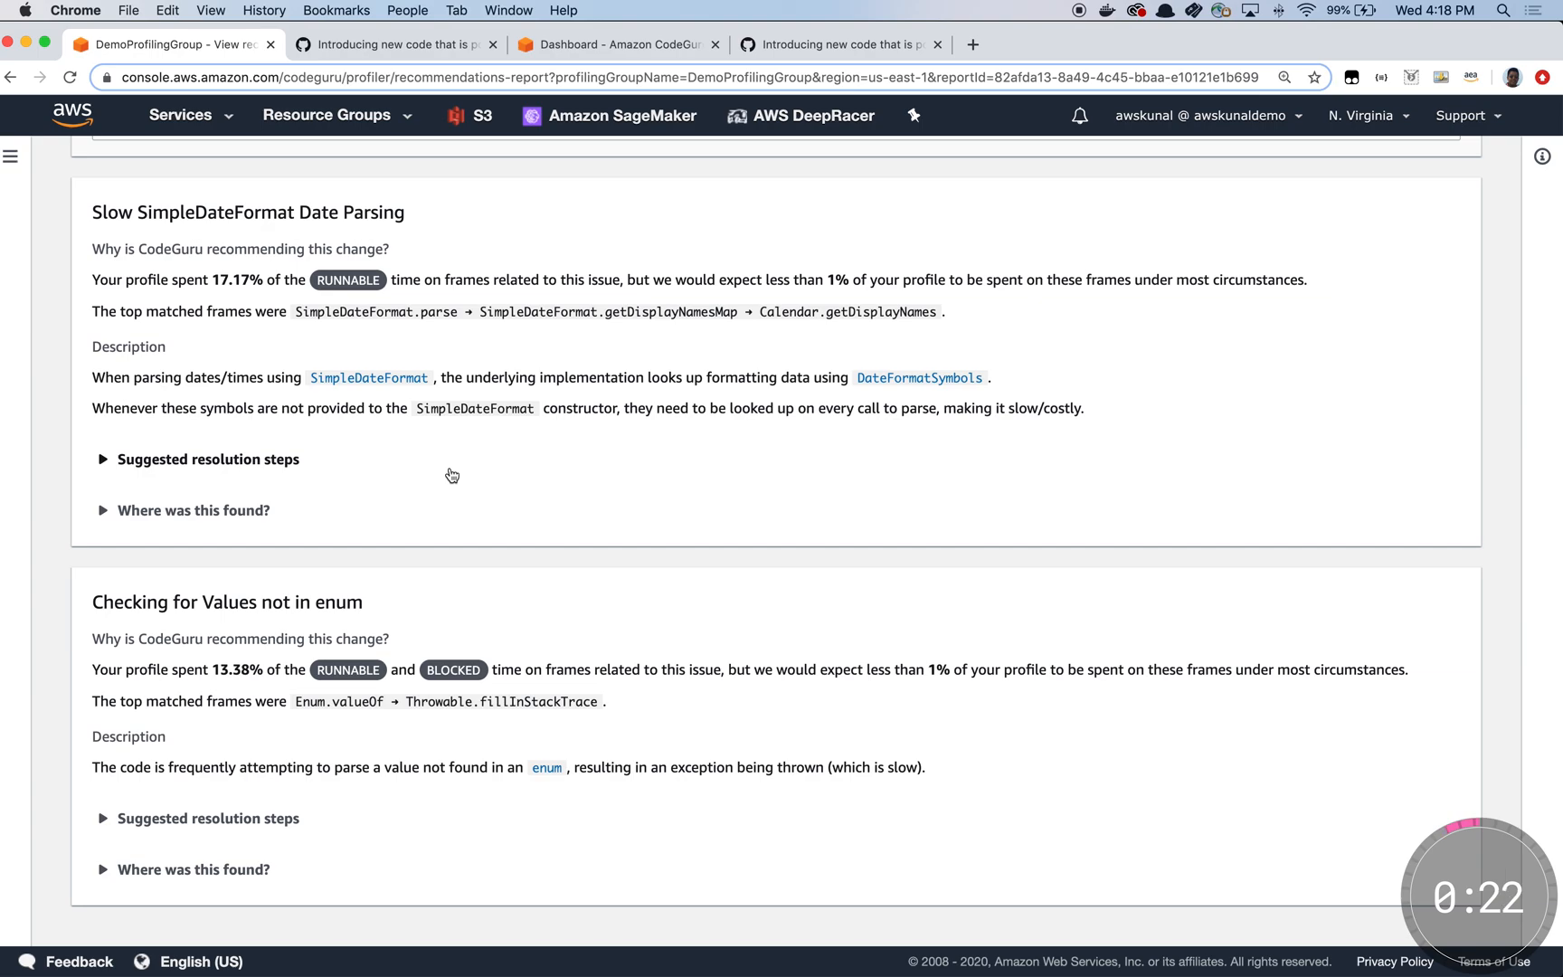
pyautogui.scroll(2, 450, 473)
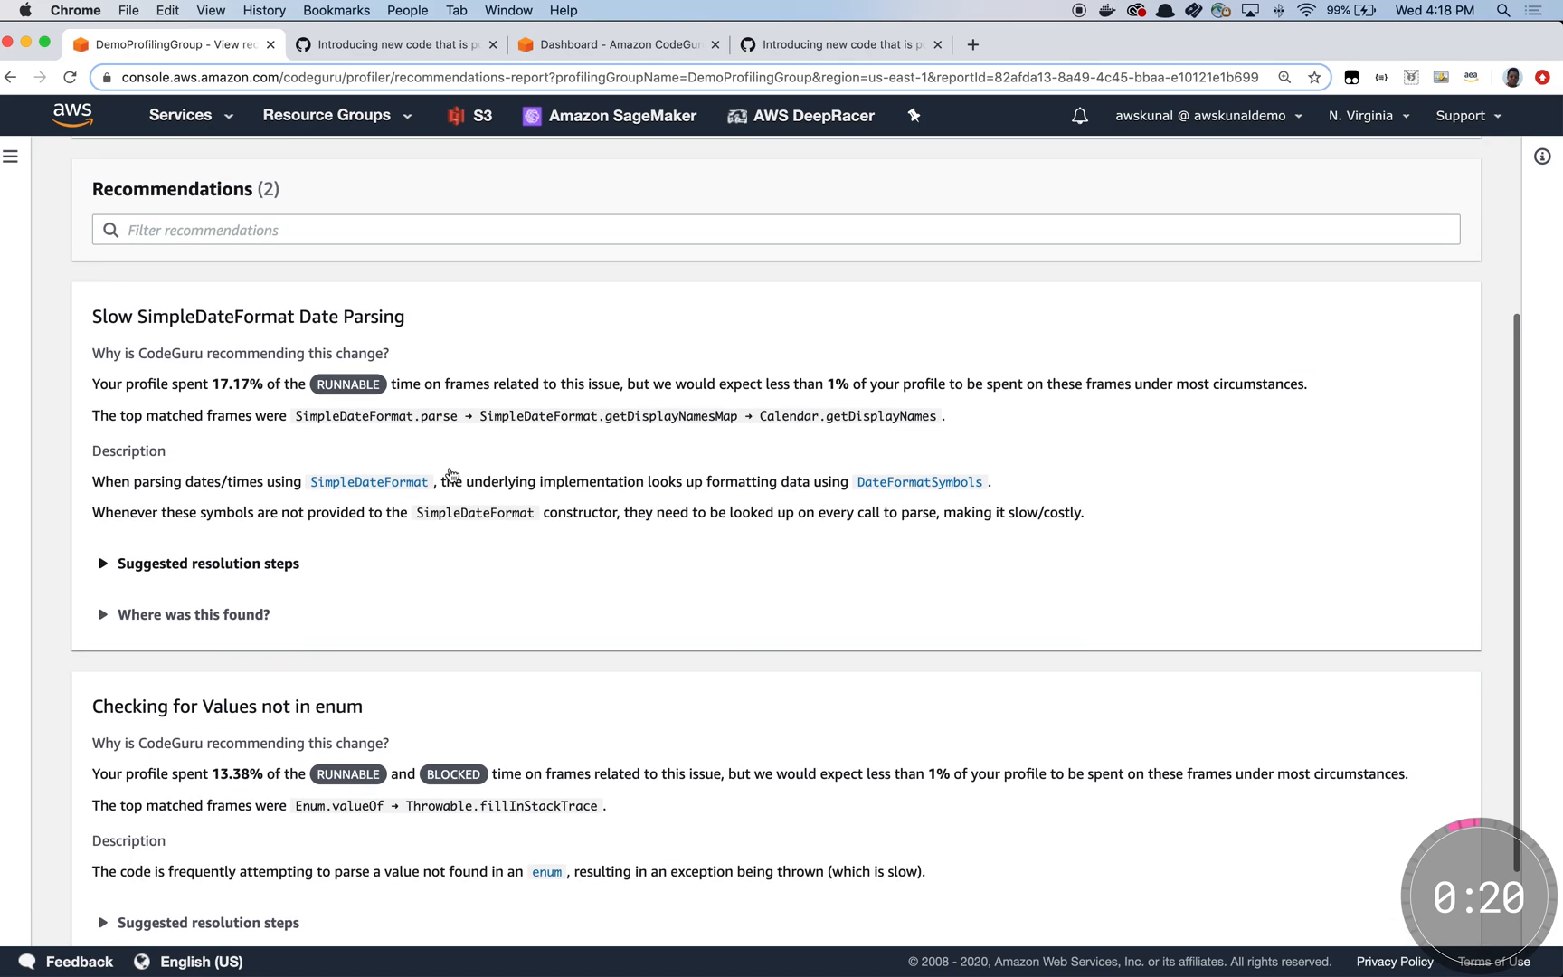
pyautogui.click(105, 570)
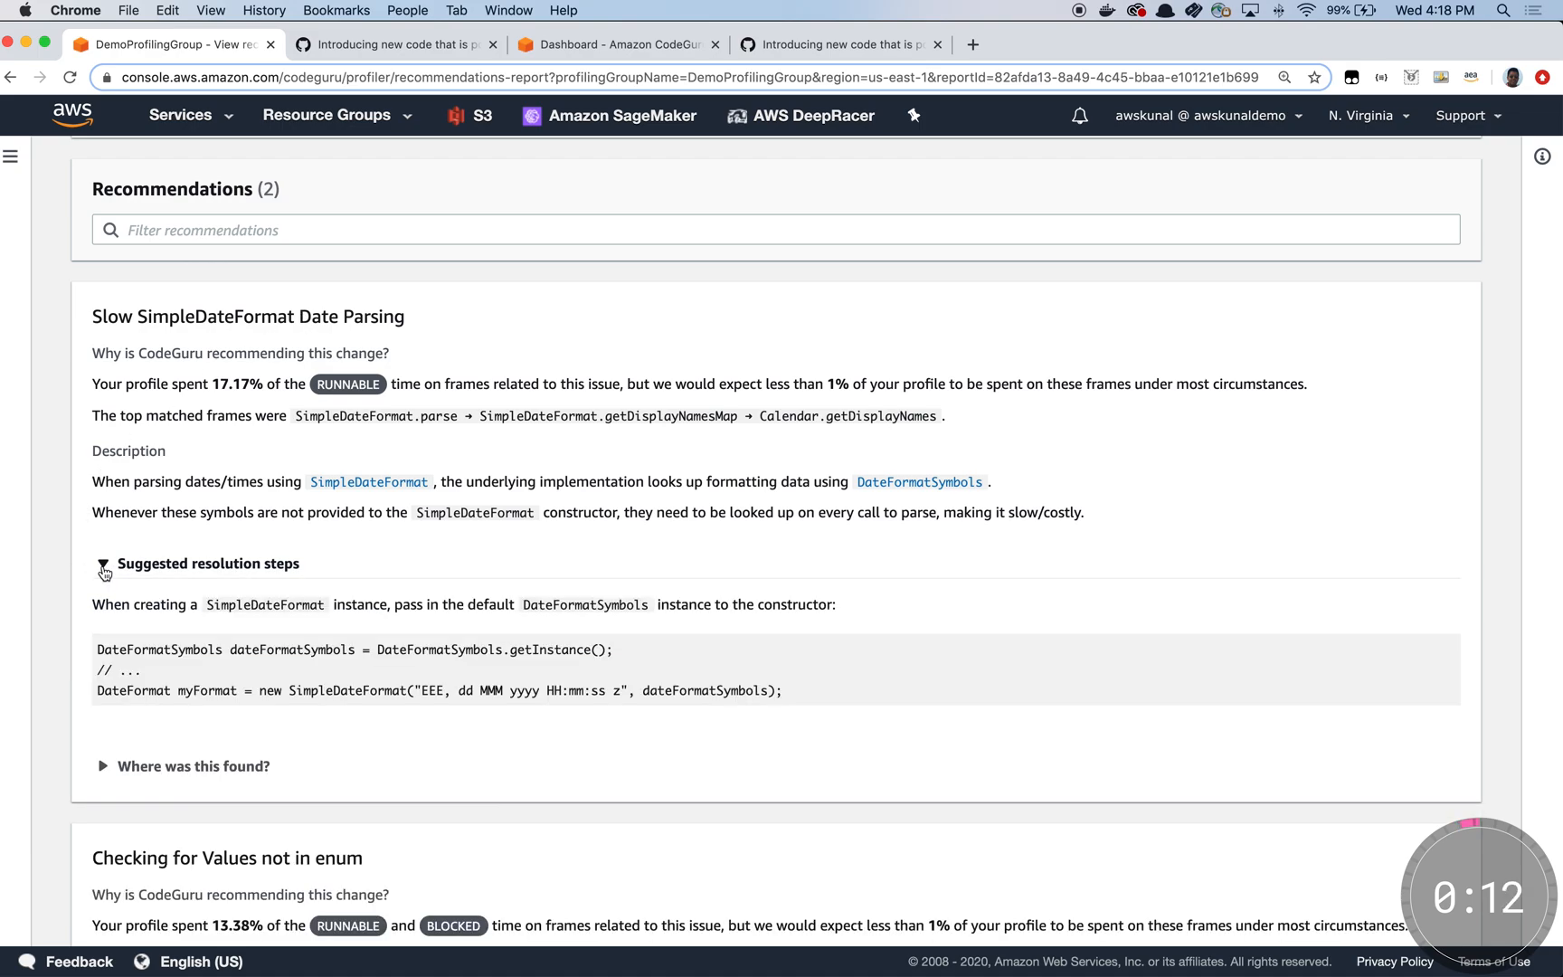
pyautogui.scroll(-3, 105, 572)
pyautogui.click(101, 608)
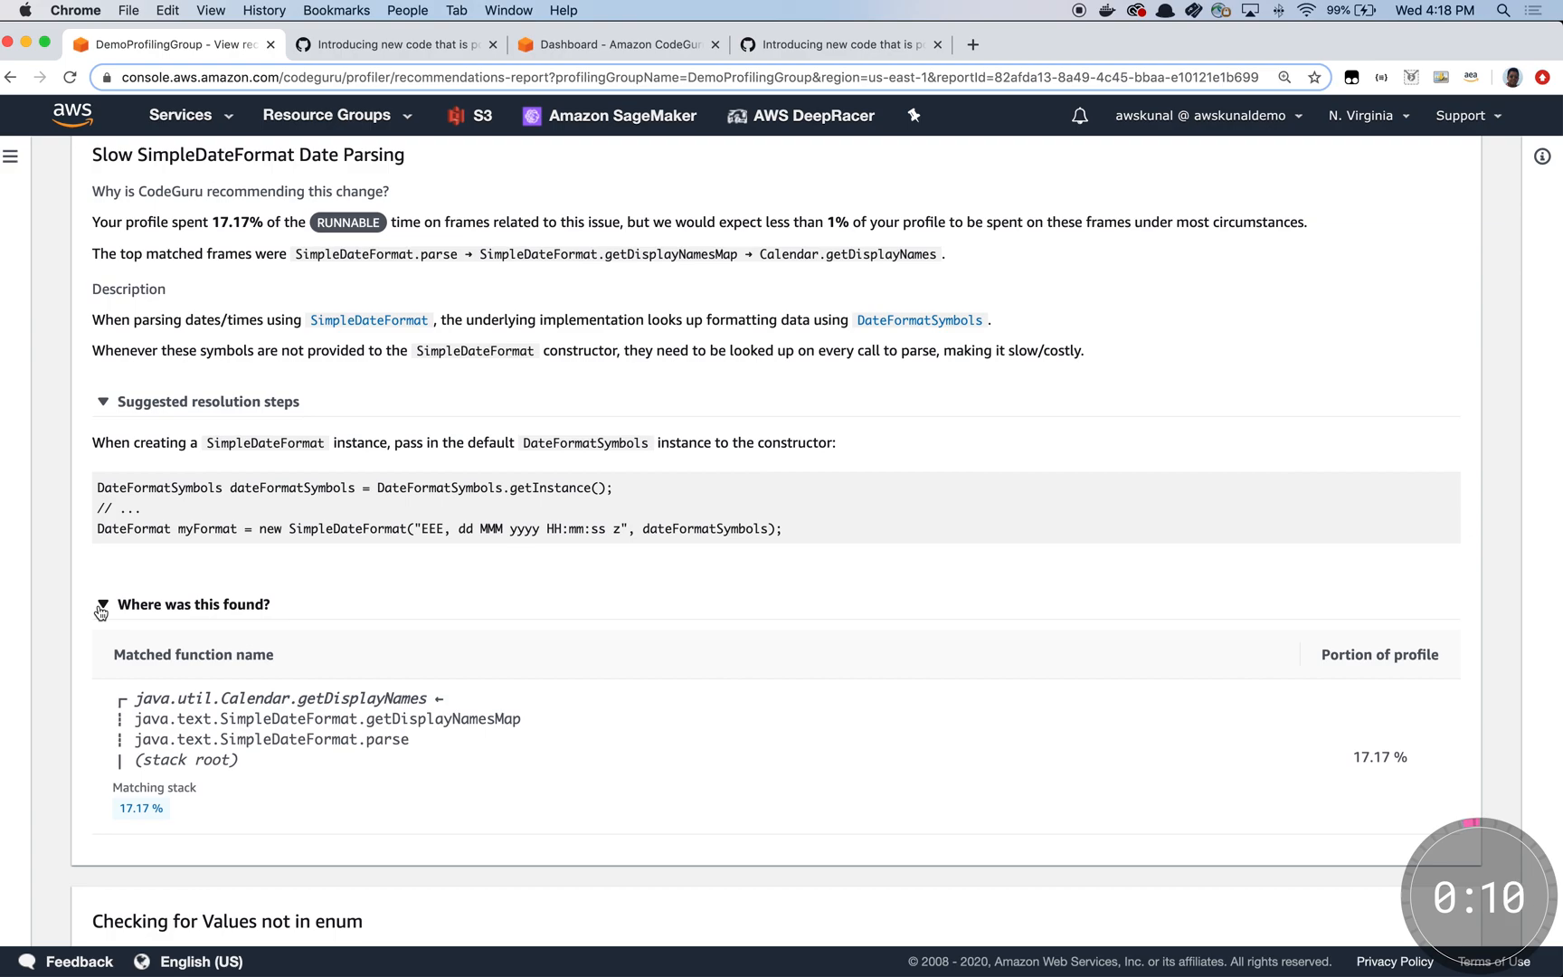
pyautogui.scroll(5, 101, 612)
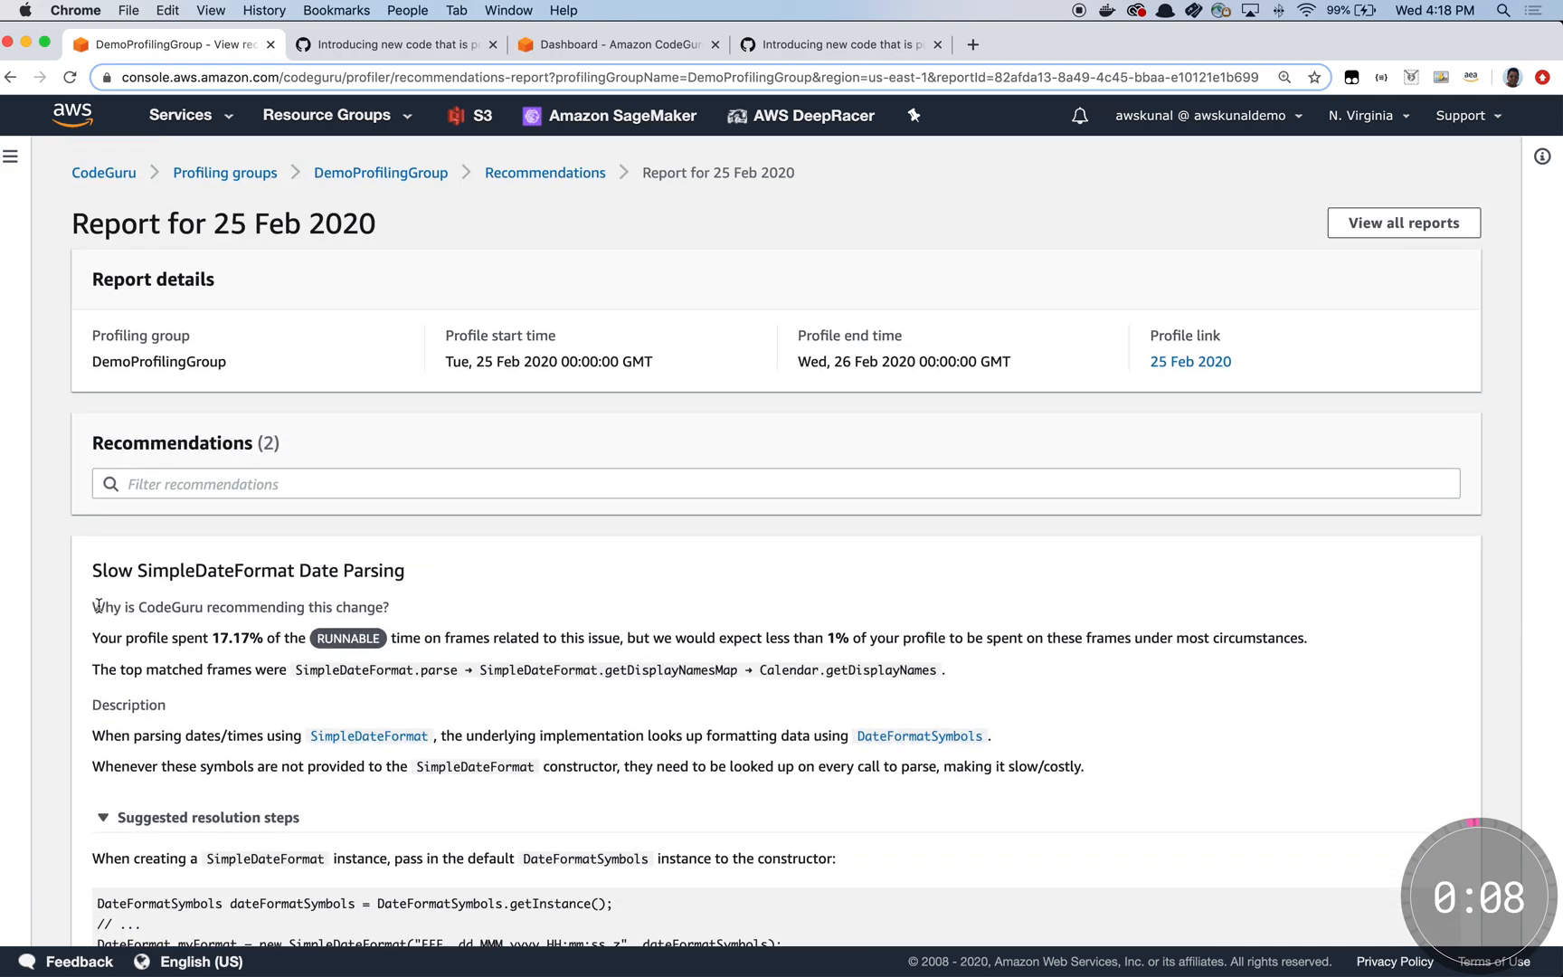